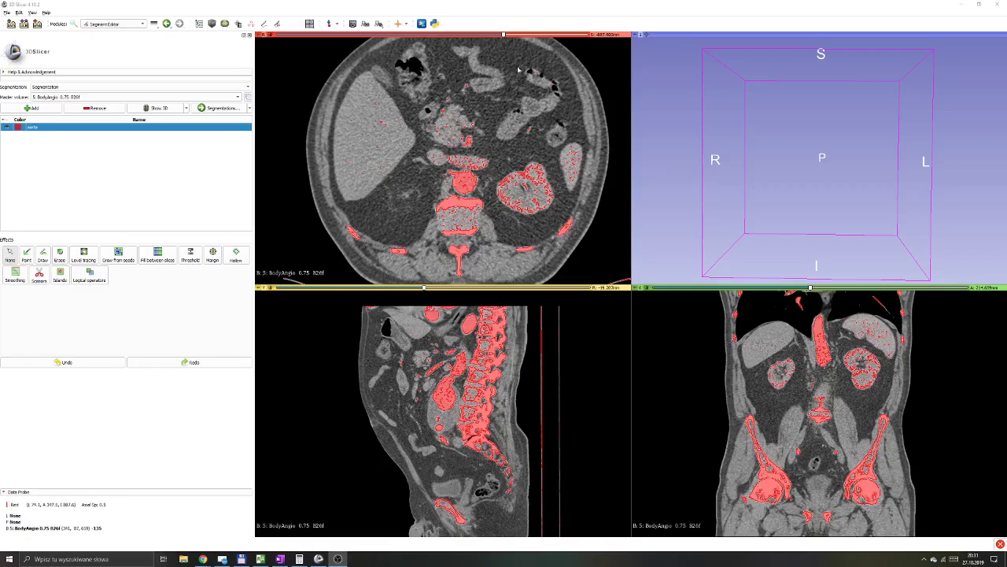
# Raise the axial slice to the liver level and rotate the empty 3D view.
pyautogui.moveTo(503, 35)
pyautogui.mouseDown()
pyautogui.moveTo(566, 36)
pyautogui.moveTo(502, 37)
pyautogui.moveTo(513, 36)
pyautogui.mouseUp()
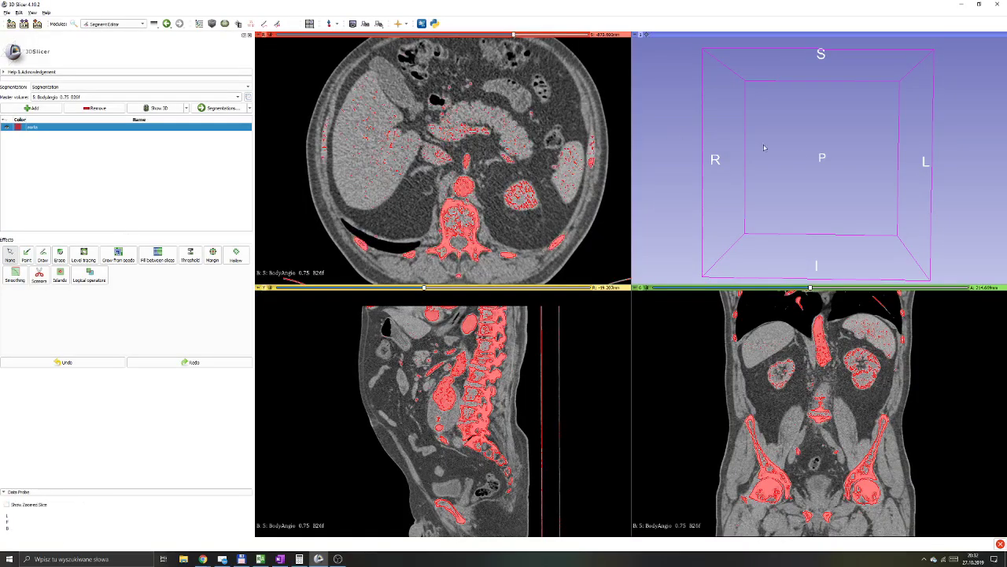
pyautogui.moveTo(667, 134); pyautogui.dragTo(814, 185)
pyautogui.moveTo(747, 148); pyautogui.dragTo(767, 168)
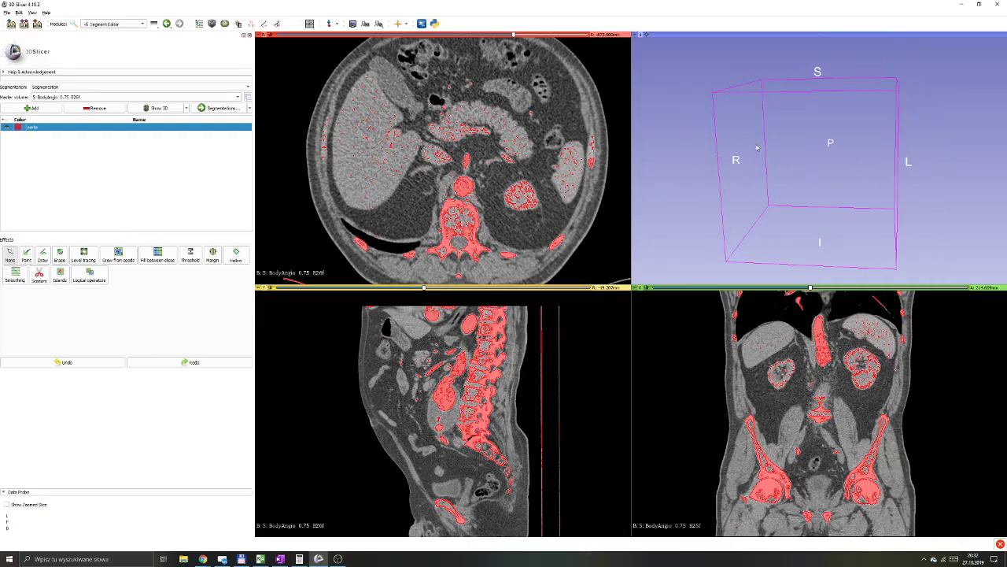
pyautogui.scroll(-4, 504, 185)
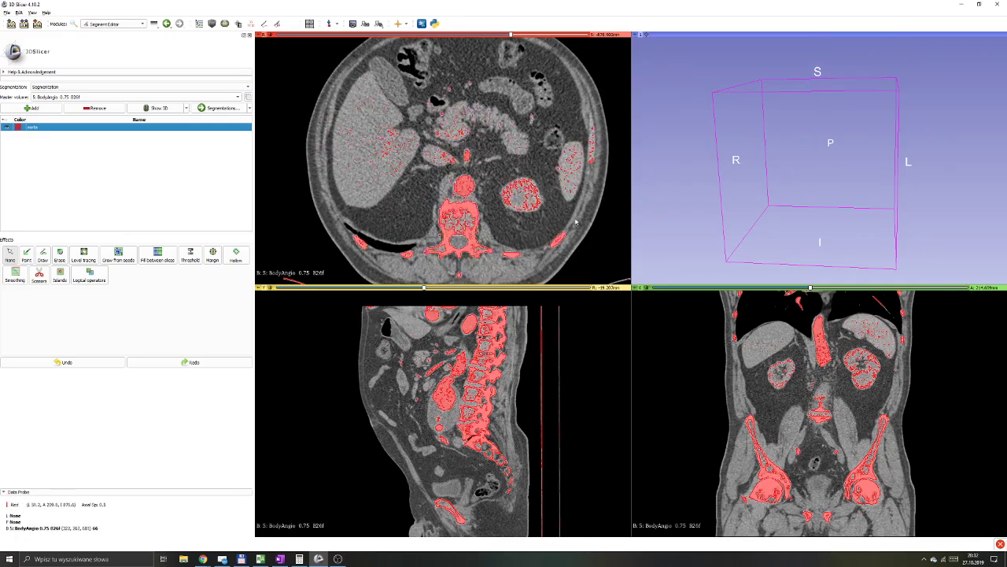
# Turn on Show 3D so the aorta segment renders as a red 3D surface.
pyautogui.click(164, 109)
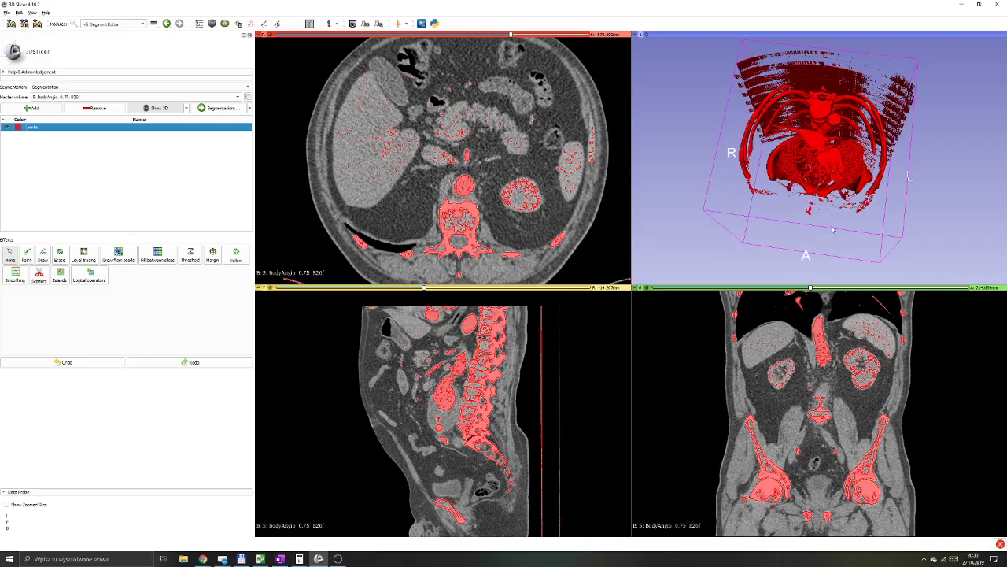
# Rotate the red model to a frontal view and try the Erase effect.
pyautogui.moveTo(832, 229); pyautogui.dragTo(773, 192)
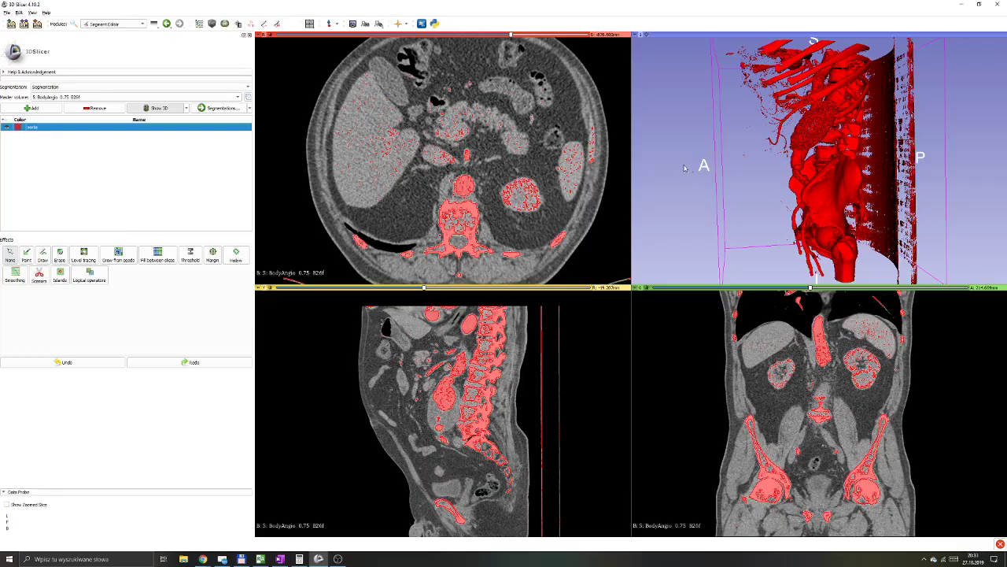
pyautogui.moveTo(693, 193); pyautogui.dragTo(886, 186)
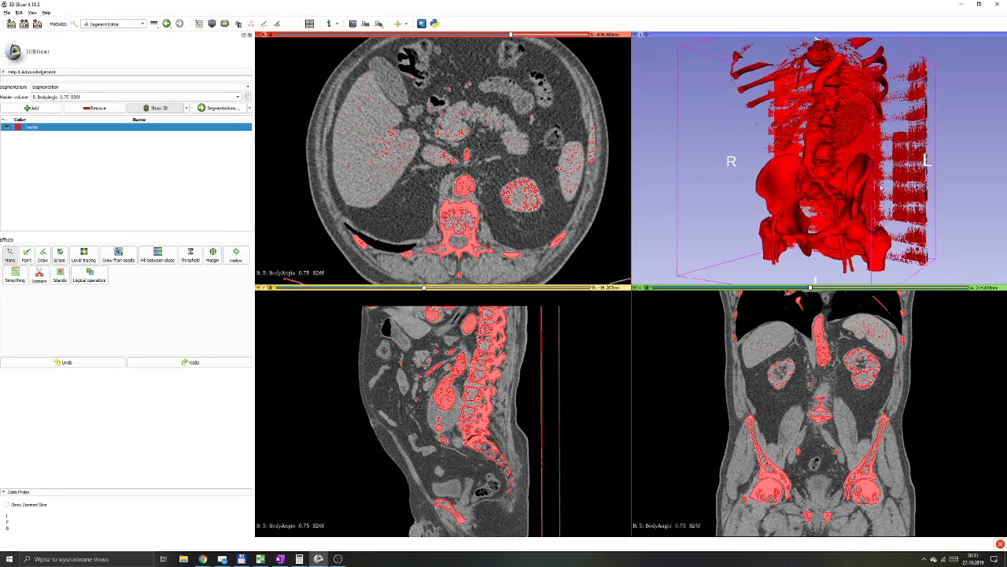
pyautogui.click(59, 256)
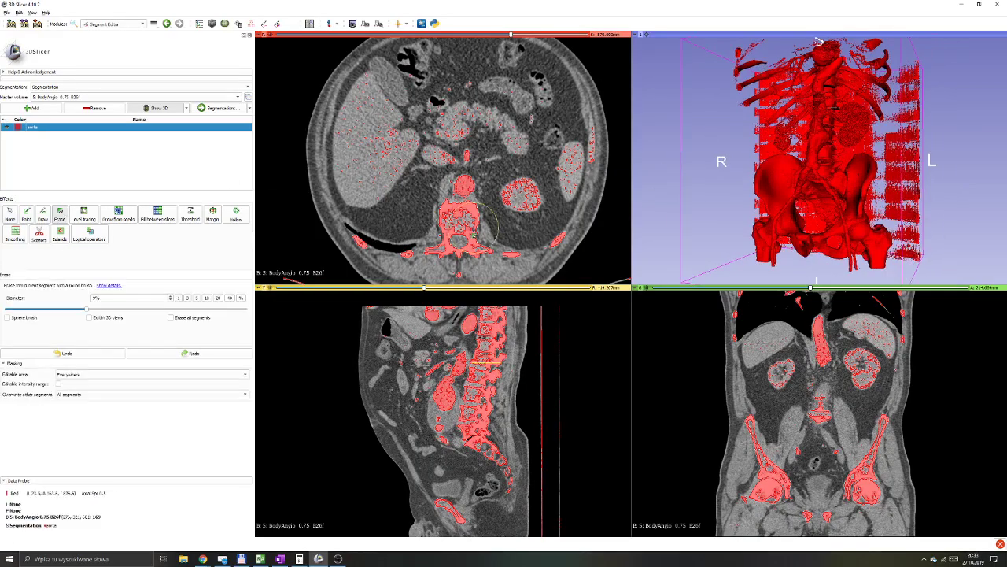
pyautogui.keyDown('shift'); pyautogui.scroll(-2, 472, 224); pyautogui.keyUp('shift')
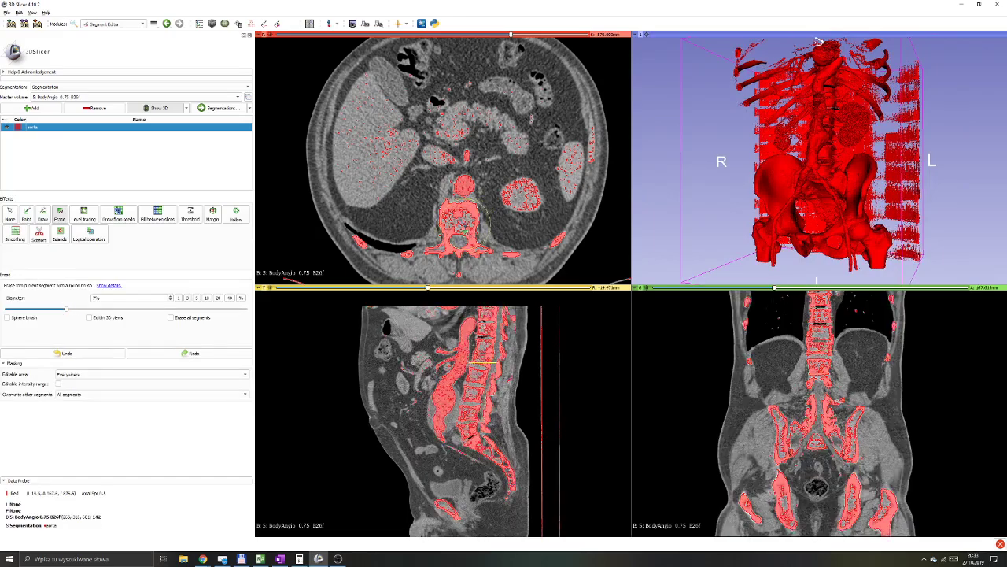
pyautogui.press('shift')
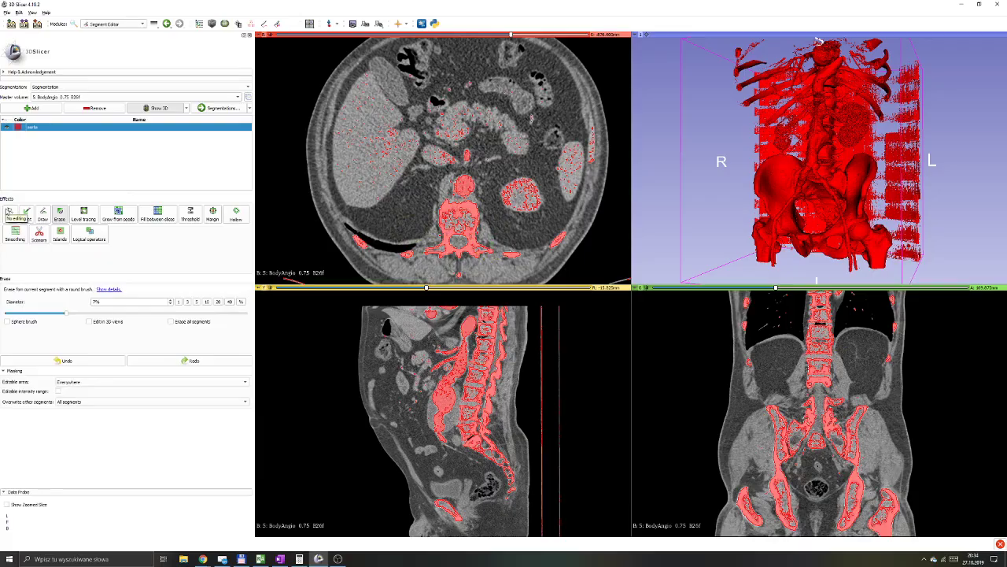
# Clear the Erase effect, test Scissors, and orbit the model to side and oblique views.
pyautogui.click(8, 210)
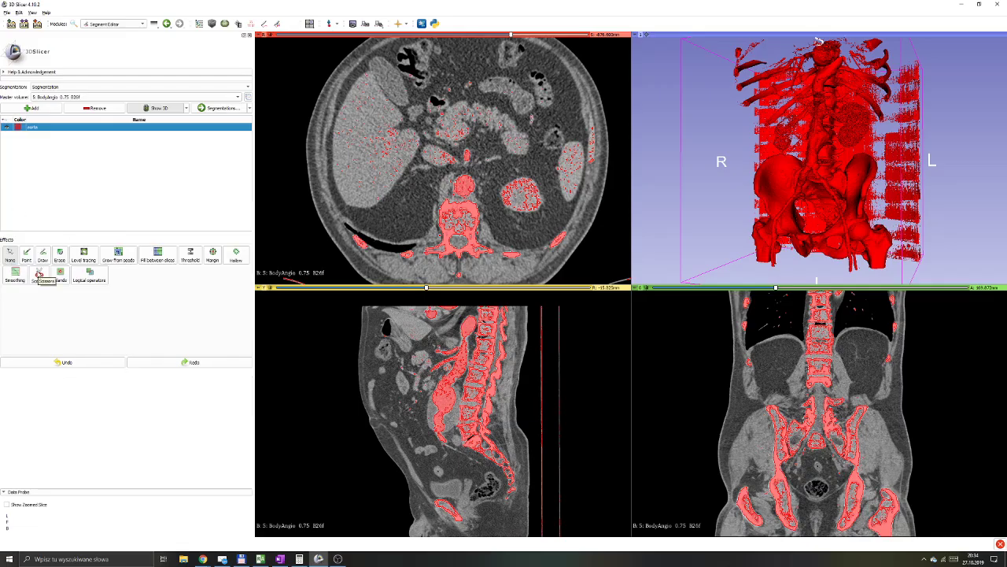
pyautogui.click(38, 273)
pyautogui.click(10, 212)
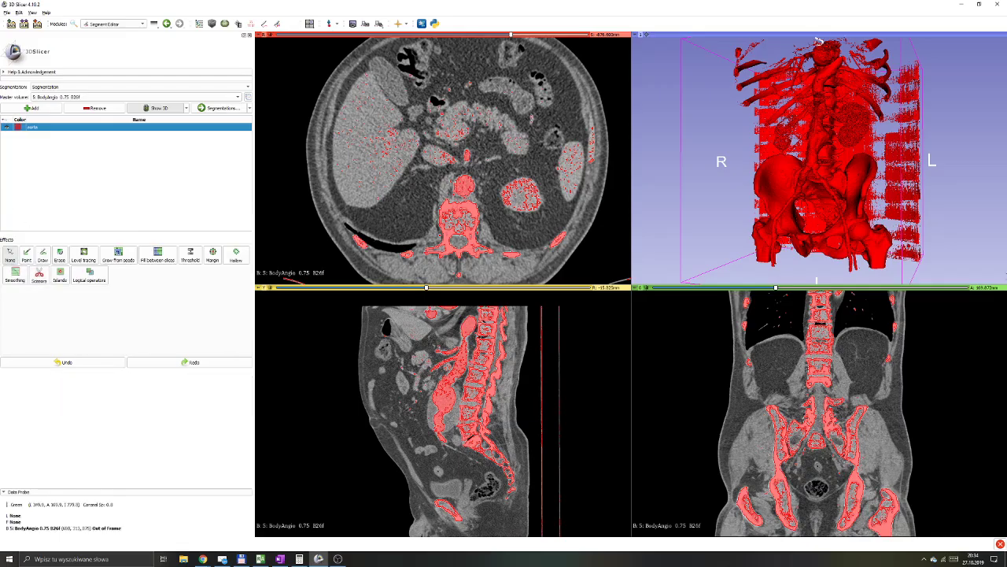
pyautogui.moveTo(929, 181); pyautogui.dragTo(773, 187)
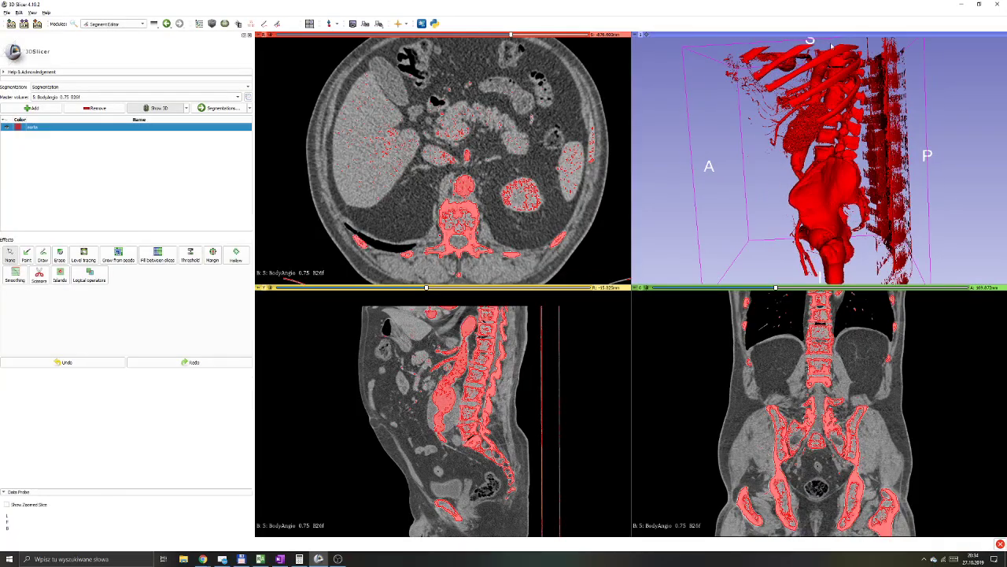
pyautogui.moveTo(787, 118); pyautogui.dragTo(798, 220)
pyautogui.moveTo(920, 186); pyautogui.dragTo(834, 185)
# Cut the dark ribs with a free-form Scissors contour, then undo the cut and exit Scissors.
pyautogui.click(40, 277)
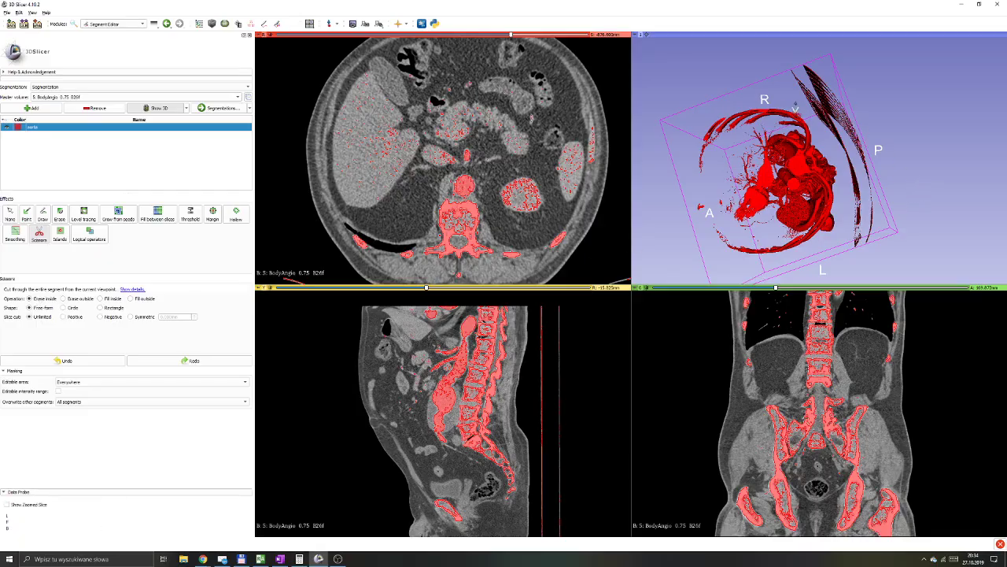
pyautogui.moveTo(796, 107)
pyautogui.mouseDown()
pyautogui.moveTo(786, 77)
pyautogui.moveTo(796, 56)
pyautogui.moveTo(829, 63)
pyautogui.moveTo(867, 110)
pyautogui.moveTo(884, 233)
pyautogui.moveTo(875, 257)
pyautogui.moveTo(857, 264)
pyautogui.moveTo(844, 238)
pyautogui.moveTo(838, 162)
pyautogui.moveTo(798, 116)
pyautogui.moveTo(838, 148)
pyautogui.mouseUp()
pyautogui.moveTo(838, 148); pyautogui.dragTo(836, 146)
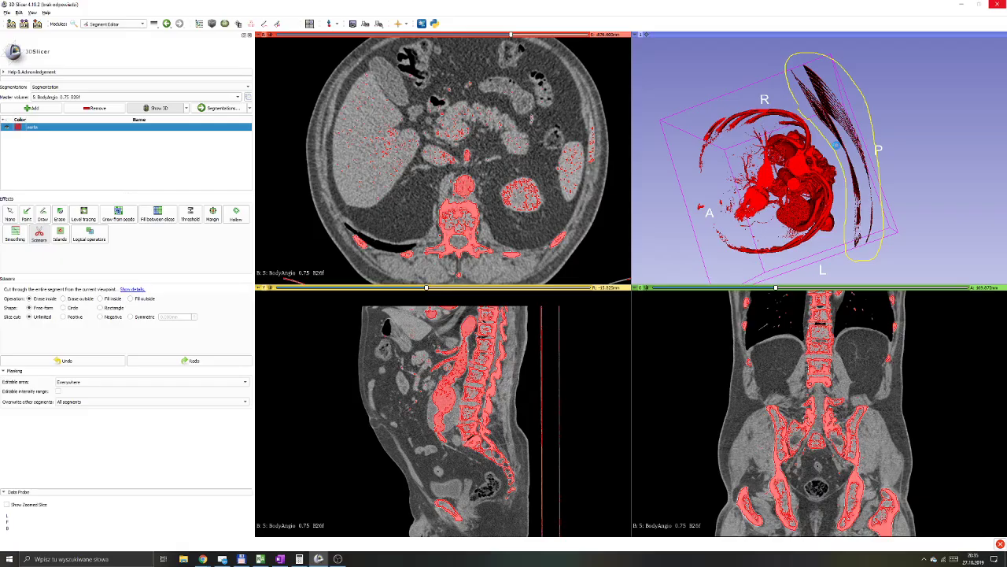
pyautogui.moveTo(836, 146); pyautogui.dragTo(836, 148)
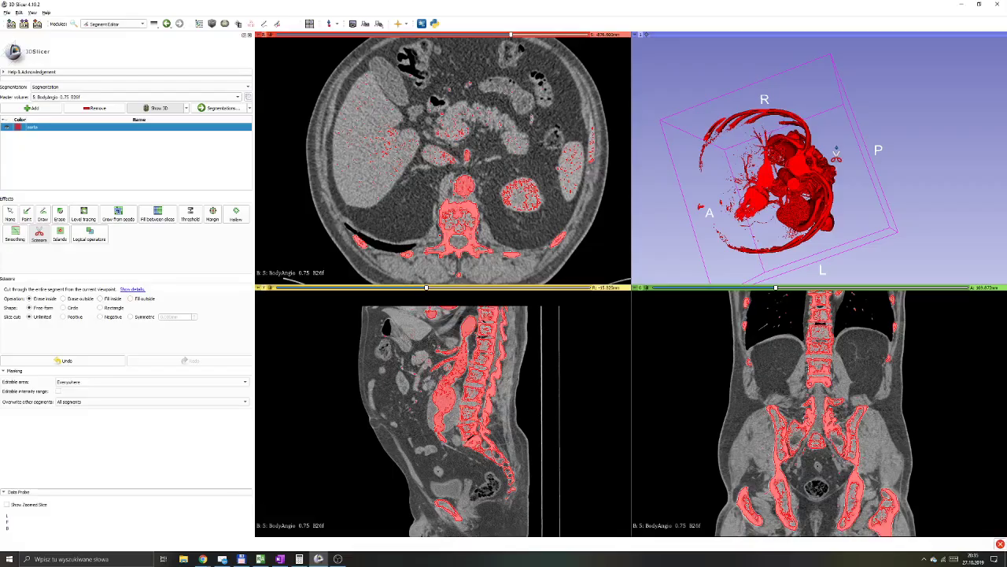
pyautogui.press('Escape')
pyautogui.hotkey('ctrl', 'z')
# Orient the model upright, then use Scissors Erase outside to outline and keep only the aorta.
pyautogui.moveTo(831, 205); pyautogui.dragTo(899, 165)
pyautogui.moveTo(750, 138); pyautogui.dragTo(676, 193)
pyautogui.click(39, 276)
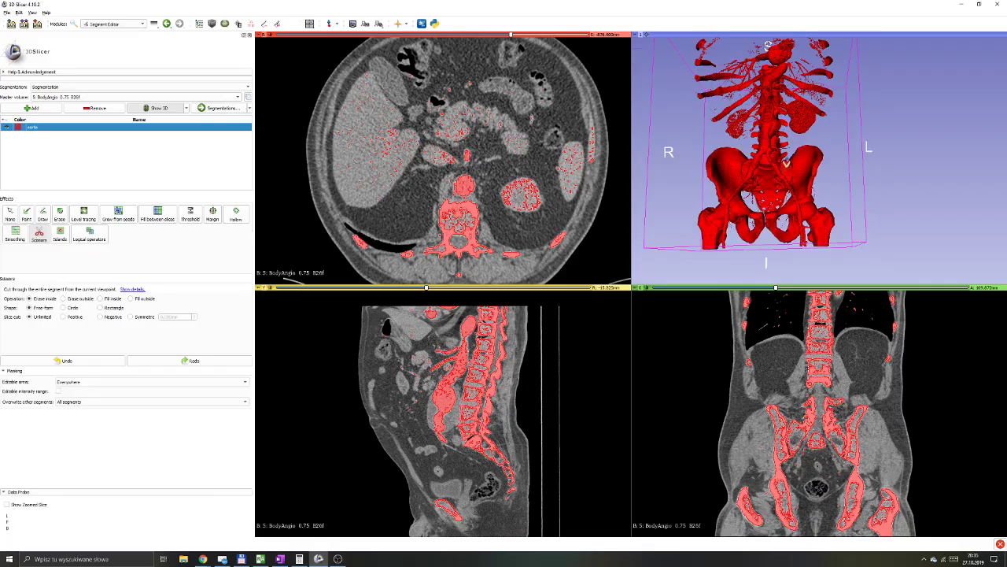
pyautogui.click(9, 213)
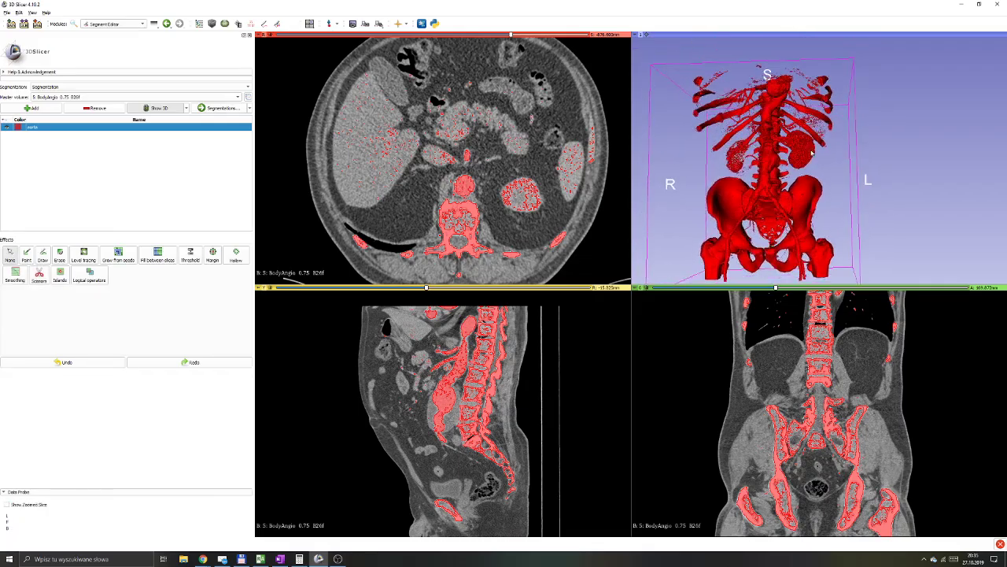
pyautogui.moveTo(816, 155); pyautogui.dragTo(806, 146)
pyautogui.click(43, 277)
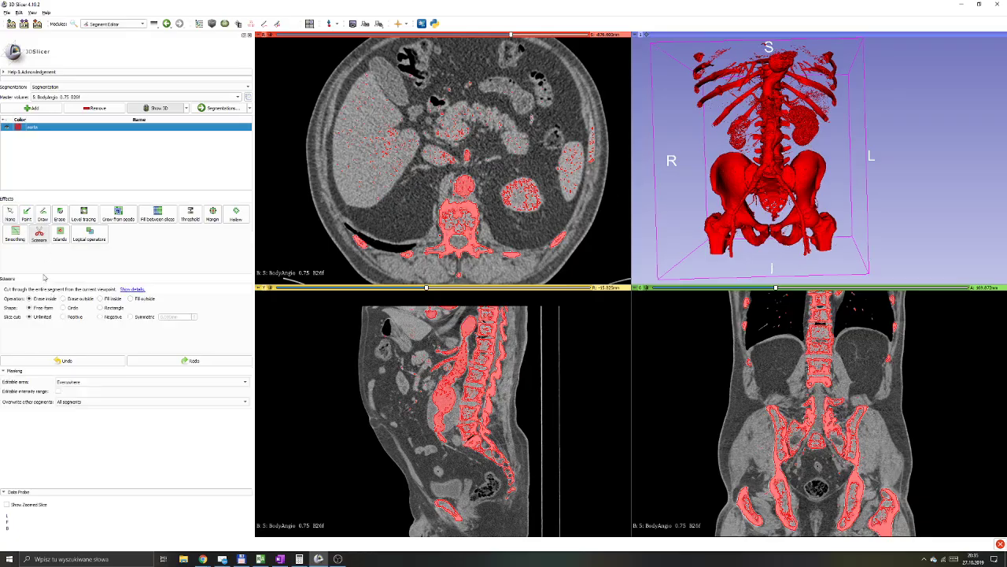
pyautogui.click(74, 300)
pyautogui.moveTo(797, 48)
pyautogui.mouseDown()
pyautogui.moveTo(774, 58)
pyautogui.moveTo(760, 81)
pyautogui.moveTo(754, 164)
pyautogui.moveTo(722, 253)
pyautogui.moveTo(733, 273)
pyautogui.moveTo(752, 206)
pyautogui.moveTo(768, 194)
pyautogui.moveTo(783, 200)
pyautogui.moveTo(803, 260)
pyautogui.moveTo(819, 262)
pyautogui.moveTo(820, 227)
pyautogui.moveTo(790, 175)
pyautogui.moveTo(803, 44)
pyautogui.mouseUp()
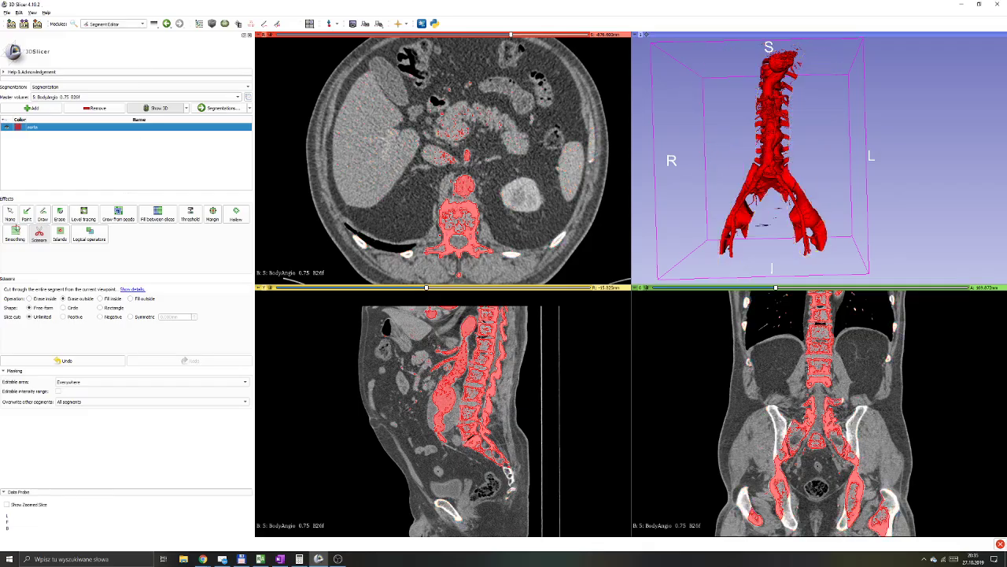
# Exit Scissors, view the trimmed aorta laterally, and switch off its 3D surface.
pyautogui.click(5, 211)
pyautogui.moveTo(838, 113); pyautogui.dragTo(707, 111)
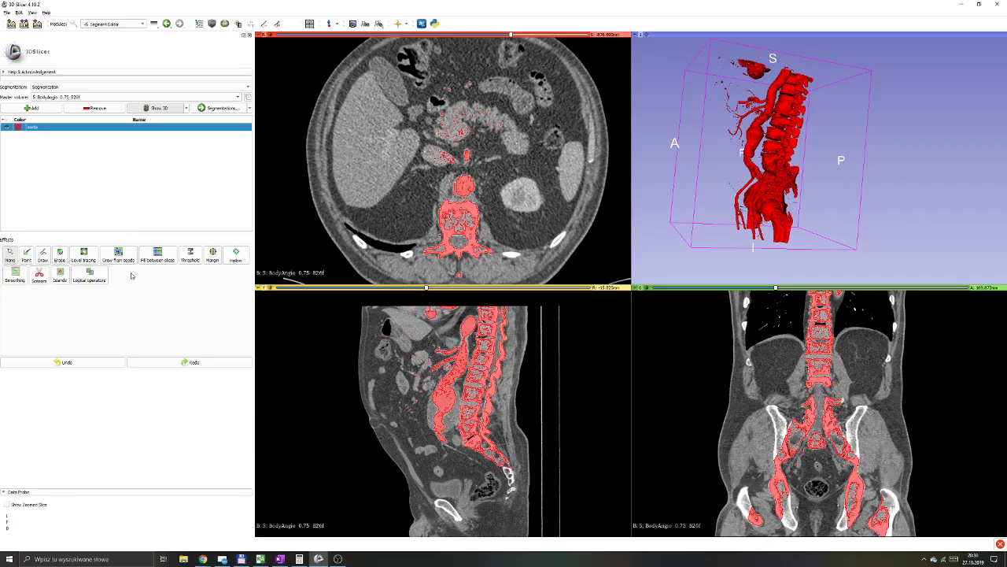
pyautogui.moveTo(756, 229); pyautogui.dragTo(787, 231)
pyautogui.moveTo(786, 175)
pyautogui.mouseDown()
pyautogui.moveTo(799, 180)
pyautogui.moveTo(776, 181)
pyautogui.mouseUp()
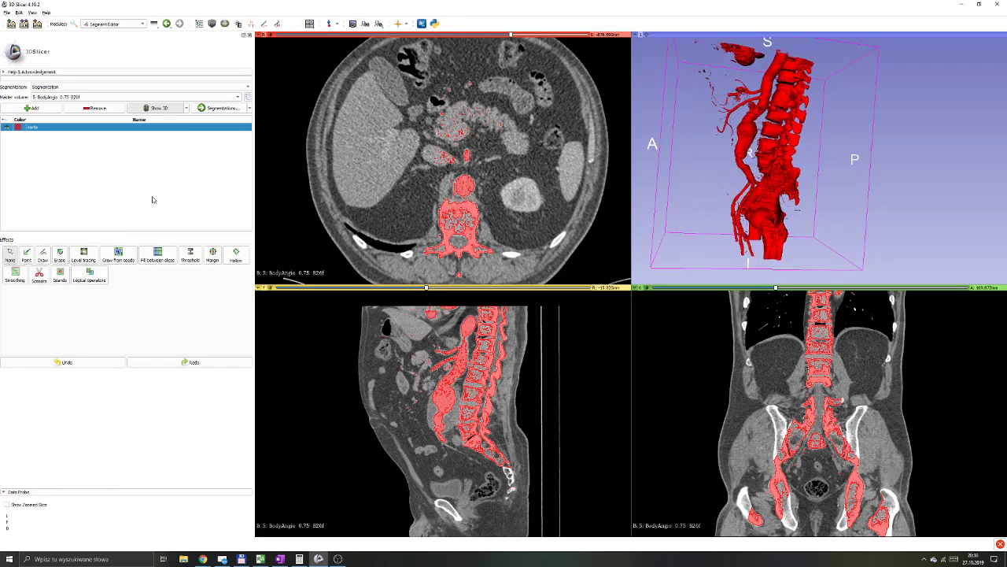
pyautogui.click(157, 108)
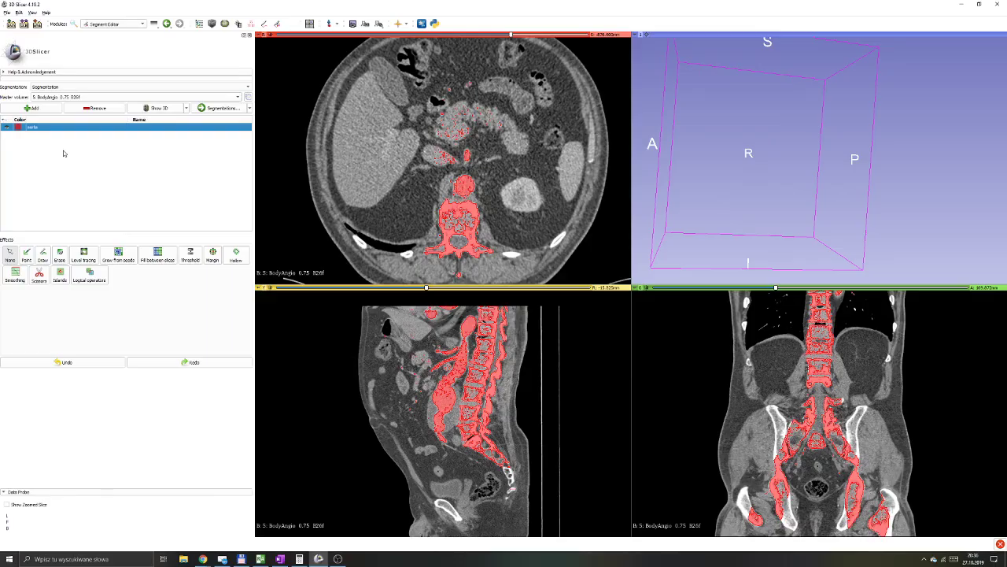
# Add a second segment, hide the red aorta overlay, and move the axial view higher.
pyautogui.click(6, 126)
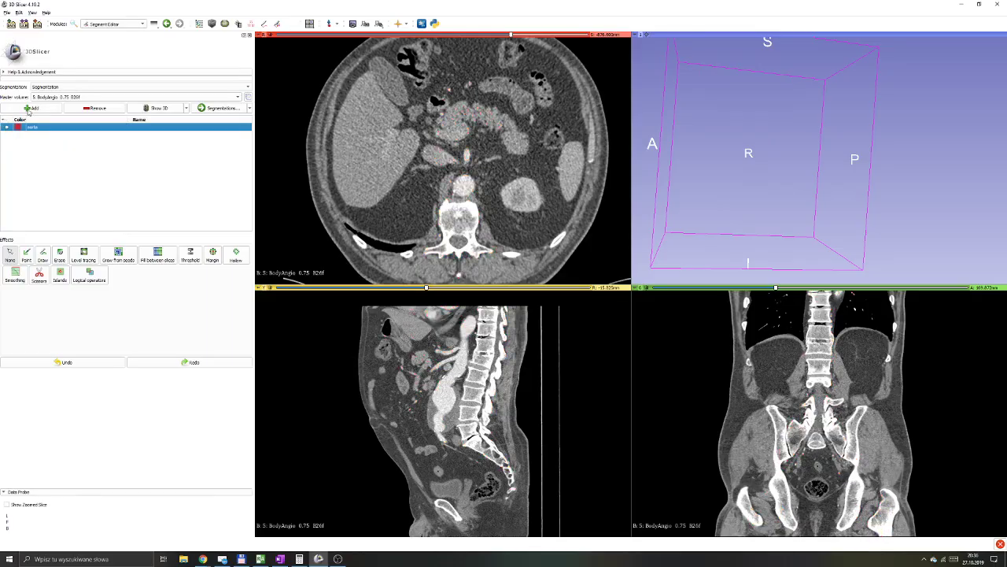
pyautogui.click(30, 107)
pyautogui.click(7, 128)
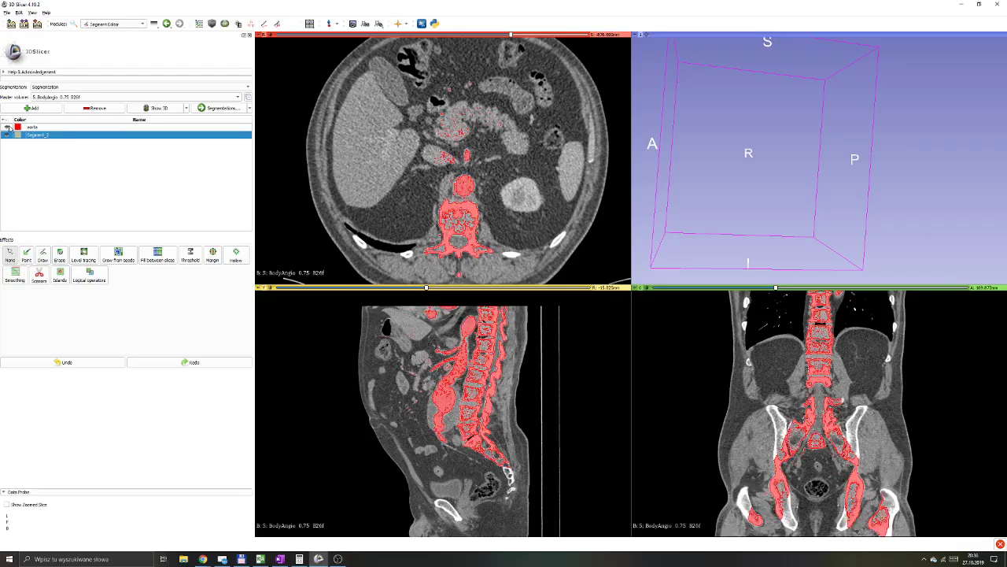
pyautogui.click(7, 136)
pyautogui.click(7, 135)
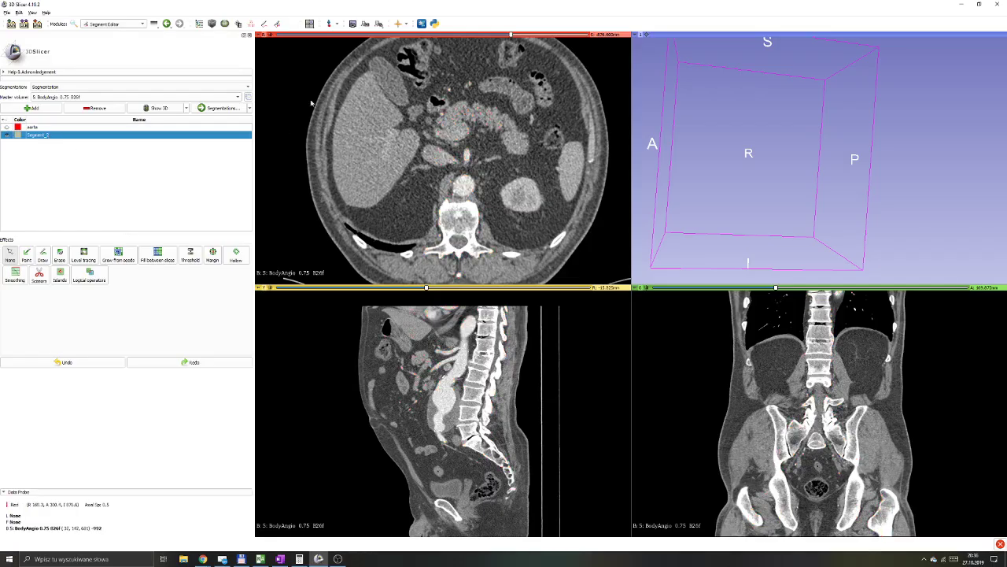
pyautogui.scroll(1, 494, 41)
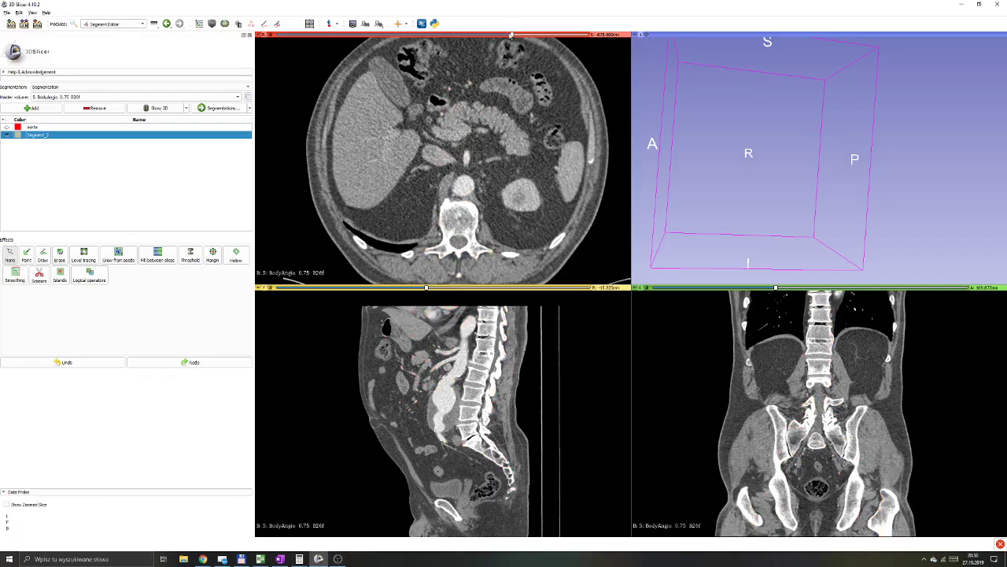
pyautogui.moveTo(512, 36)
pyautogui.mouseDown()
pyautogui.moveTo(492, 36)
pyautogui.moveTo(568, 36)
pyautogui.moveTo(499, 35)
pyautogui.moveTo(512, 34)
pyautogui.mouseUp()
# Rename Segment_2 to 'liver' and set its colour to green.
pyautogui.doubleClick(42, 136)
pyautogui.press('BackSpace')
pyautogui.write('liver')
pyautogui.press('Return')
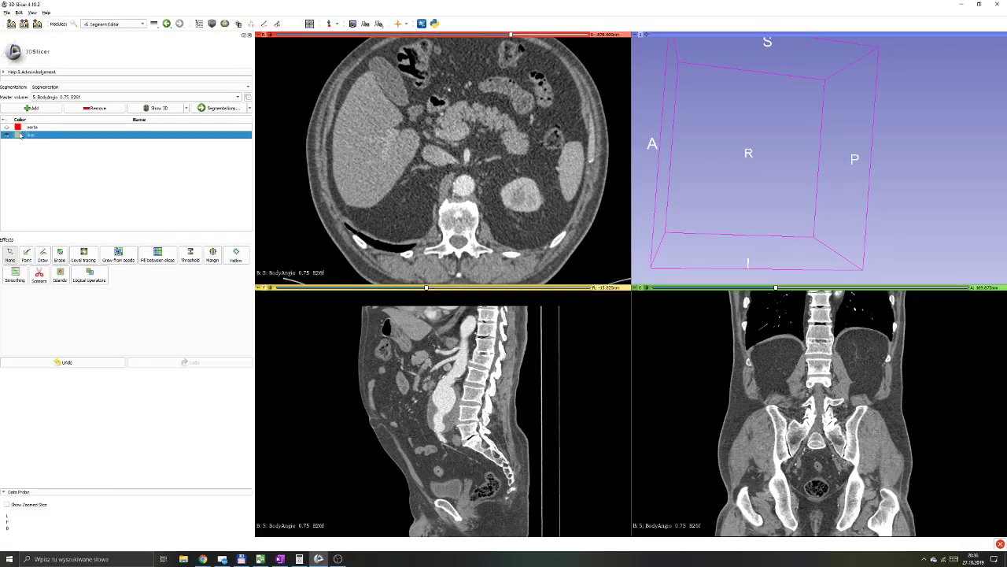
pyautogui.doubleClick(21, 136)
pyautogui.click(511, 326)
pyautogui.click(514, 220)
pyautogui.moveTo(514, 220); pyautogui.dragTo(562, 210)
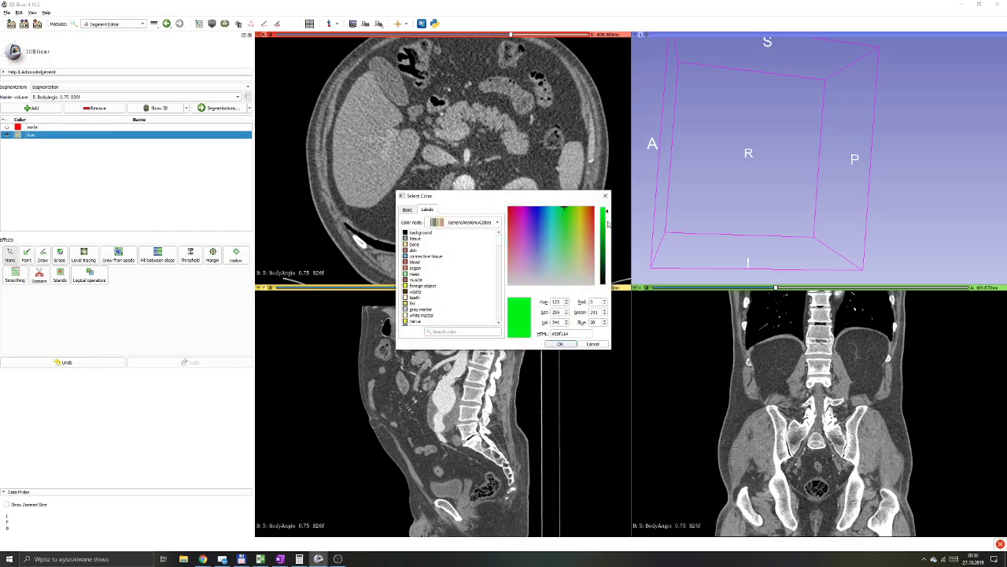
pyautogui.click(560, 344)
pyautogui.click(516, 333)
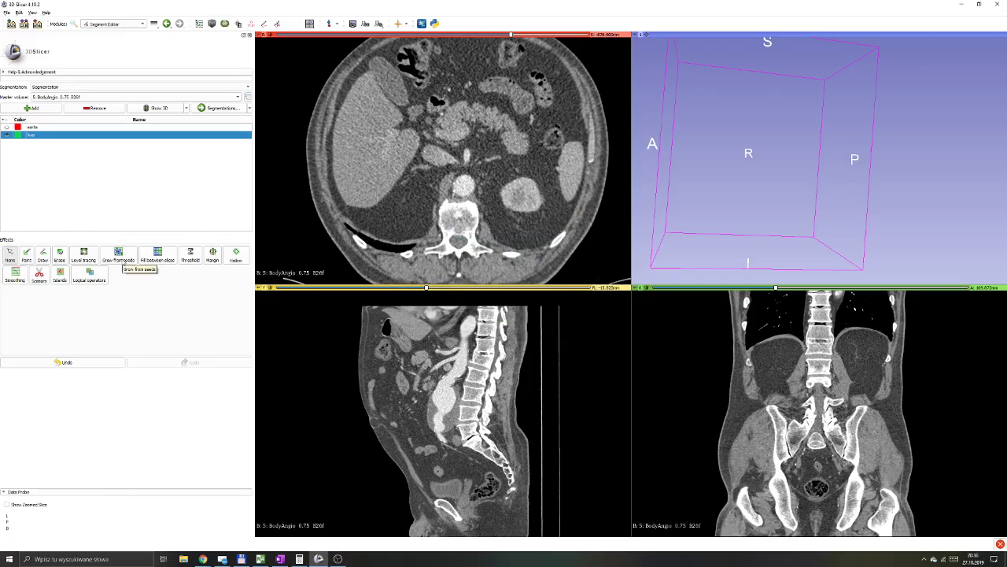
# Choose Grow from seeds, add a segment named 'background', and start painting on liver.
pyautogui.click(124, 260)
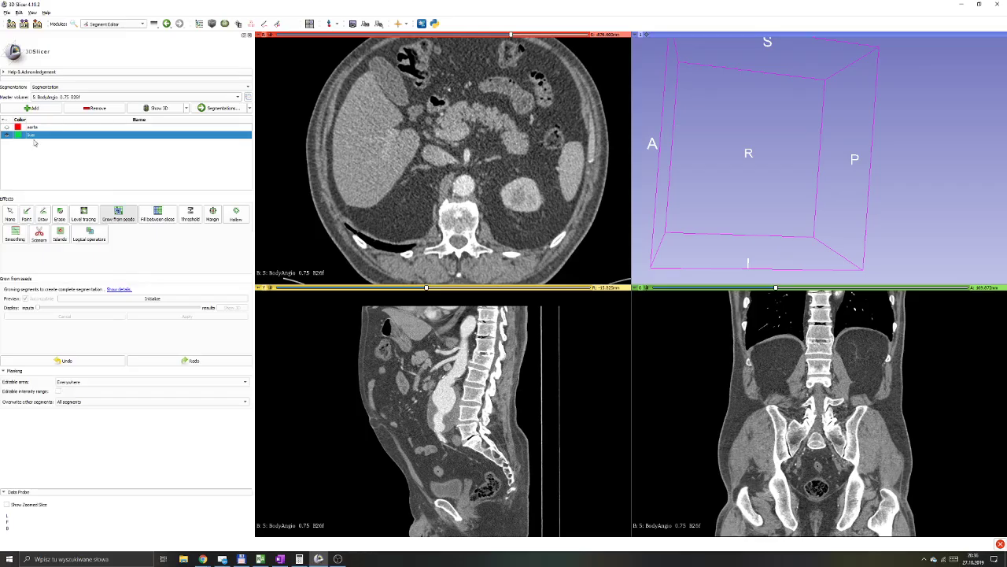
pyautogui.click(31, 107)
pyautogui.doubleClick(39, 142)
pyautogui.write('kidund')
pyautogui.press('Return')
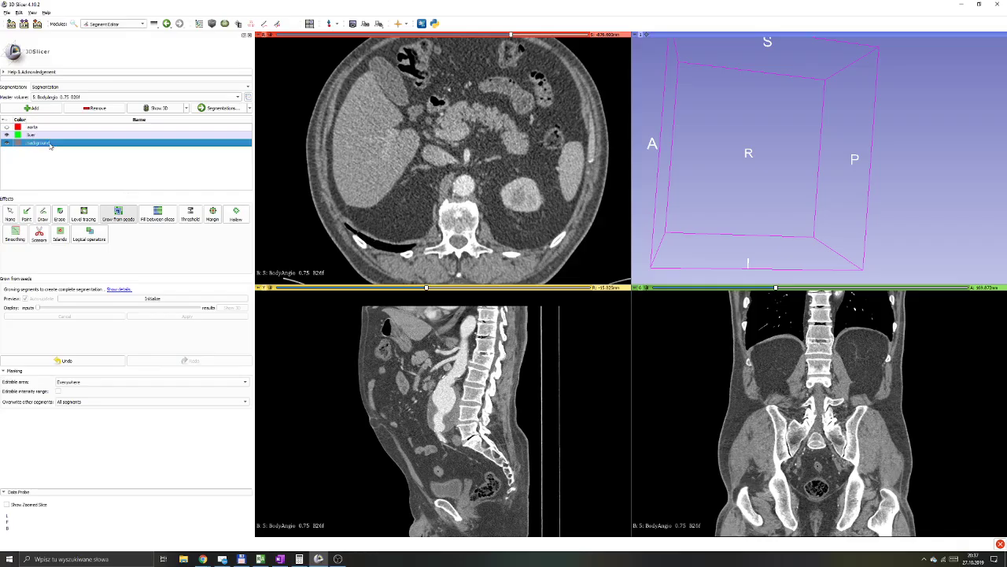
pyautogui.click(82, 135)
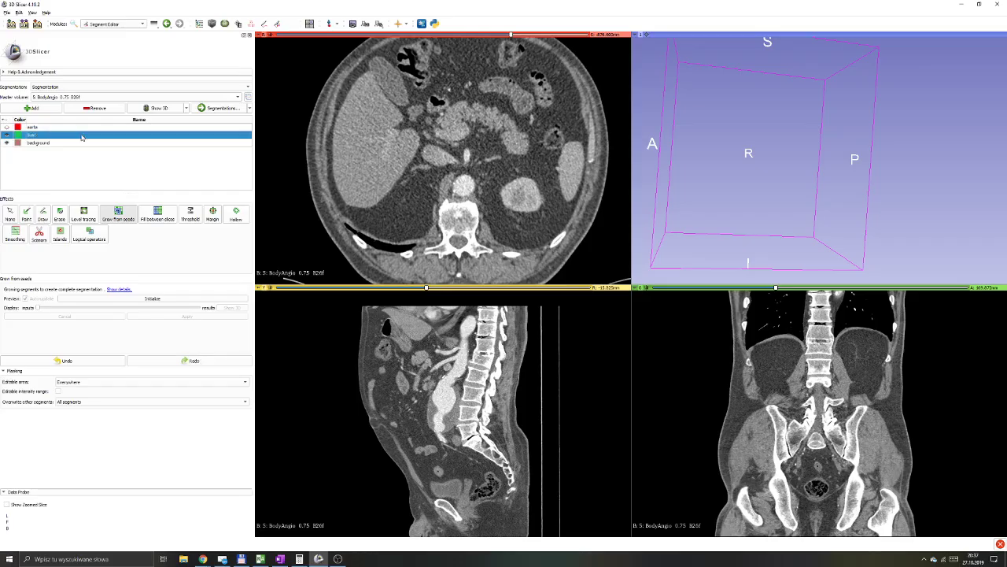
pyautogui.click(26, 213)
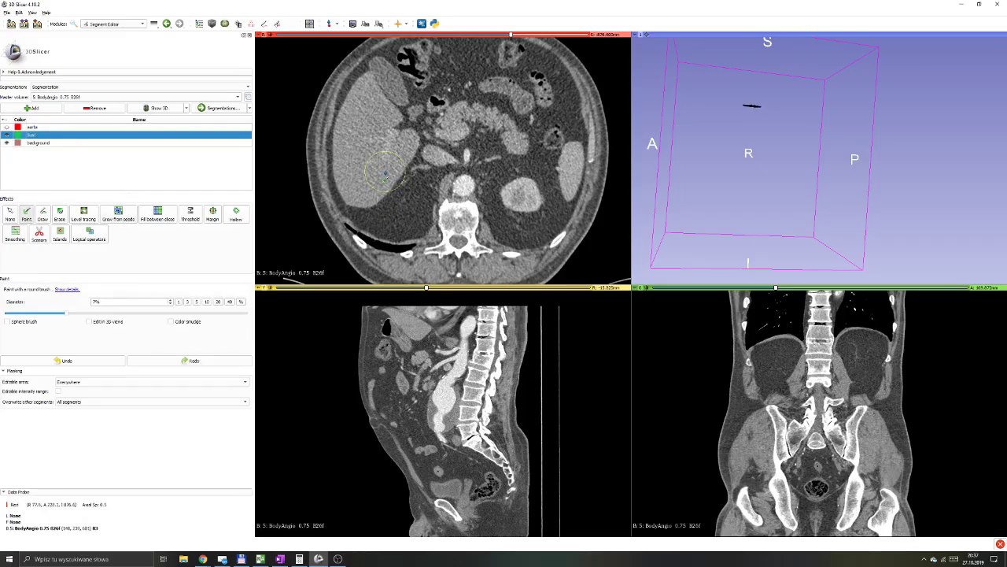
# Paint green liver seed strokes on two lower axial slices.
pyautogui.keyDown('shift'); pyautogui.scroll(-1, 381, 173); pyautogui.keyUp('shift')
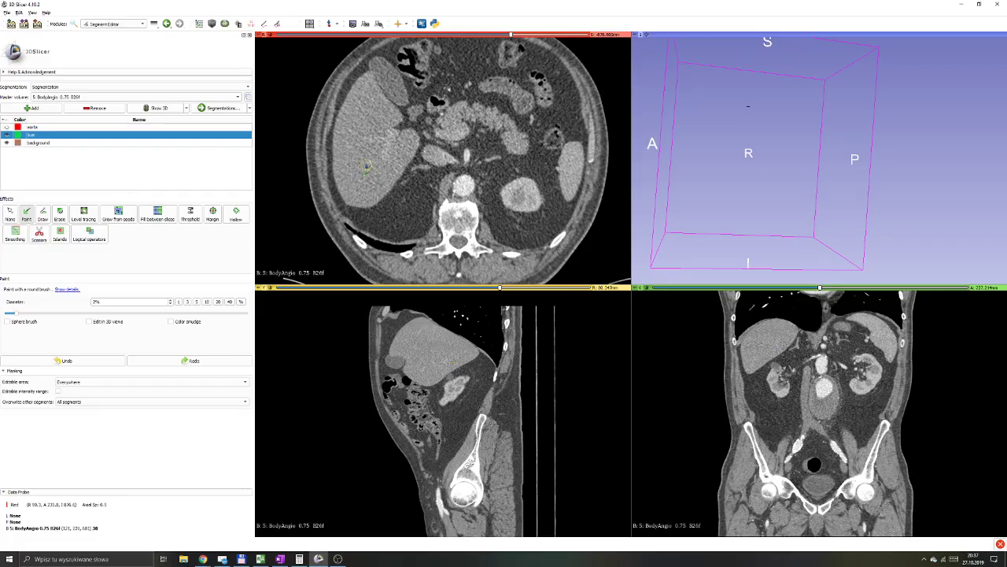
pyautogui.moveTo(512, 35); pyautogui.dragTo(478, 36)
pyautogui.keyDown('shift'); pyautogui.scroll(-2, 358, 138); pyautogui.keyUp('shift')
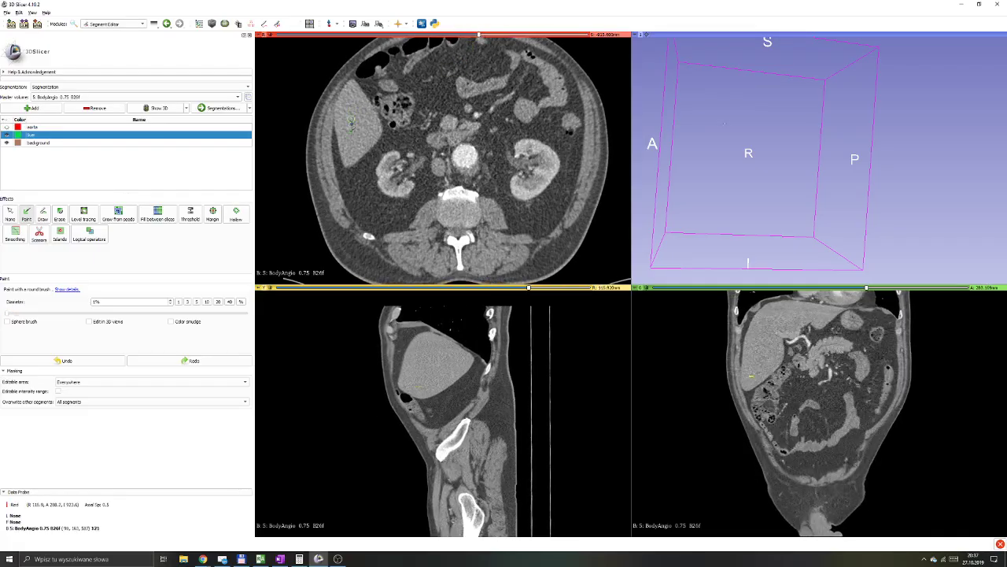
pyautogui.moveTo(356, 141); pyautogui.dragTo(349, 112)
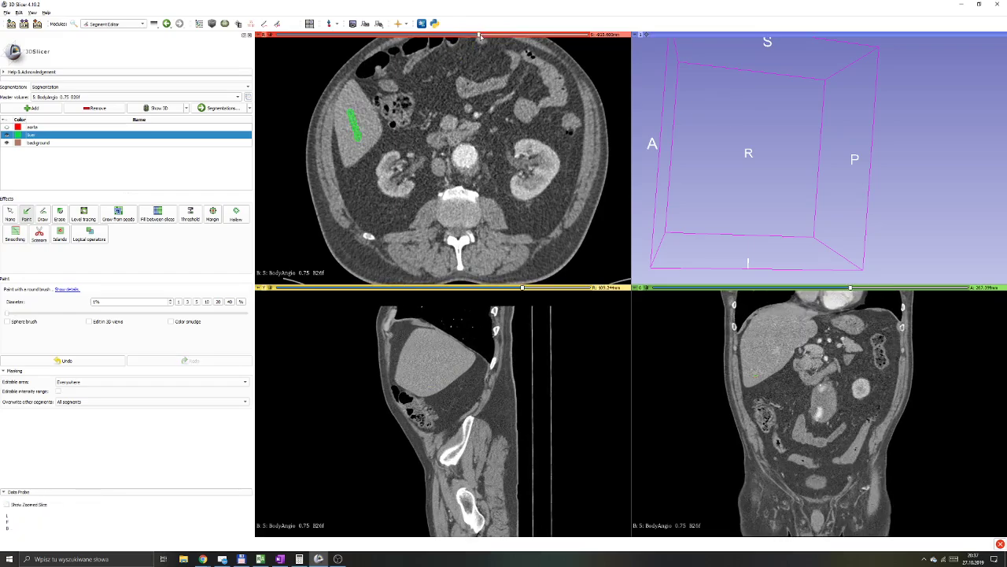
pyautogui.moveTo(479, 35); pyautogui.dragTo(497, 35)
pyautogui.moveTo(364, 114); pyautogui.dragTo(364, 110)
pyautogui.moveTo(498, 36)
pyautogui.mouseDown()
pyautogui.moveTo(540, 36)
pyautogui.moveTo(486, 34)
pyautogui.mouseUp()
# Paint brown background outlines around the liver plus another liver stroke on lower slices.
pyautogui.hotkey('ctrl', 'z')
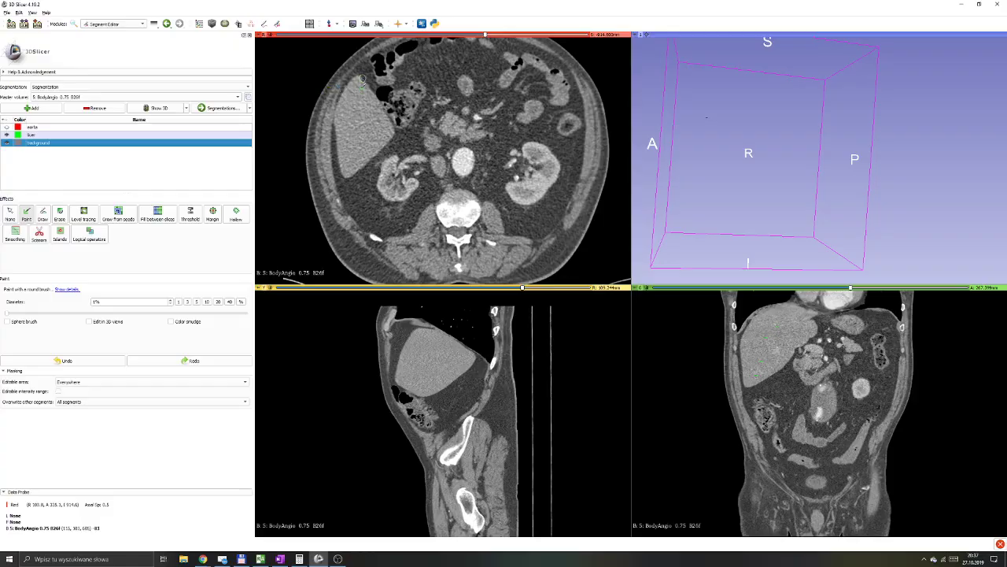
pyautogui.moveTo(383, 81)
pyautogui.mouseDown()
pyautogui.moveTo(355, 73)
pyautogui.moveTo(331, 97)
pyautogui.moveTo(325, 148)
pyautogui.moveTo(344, 195)
pyautogui.moveTo(397, 144)
pyautogui.moveTo(404, 126)
pyautogui.moveTo(384, 88)
pyautogui.mouseUp()
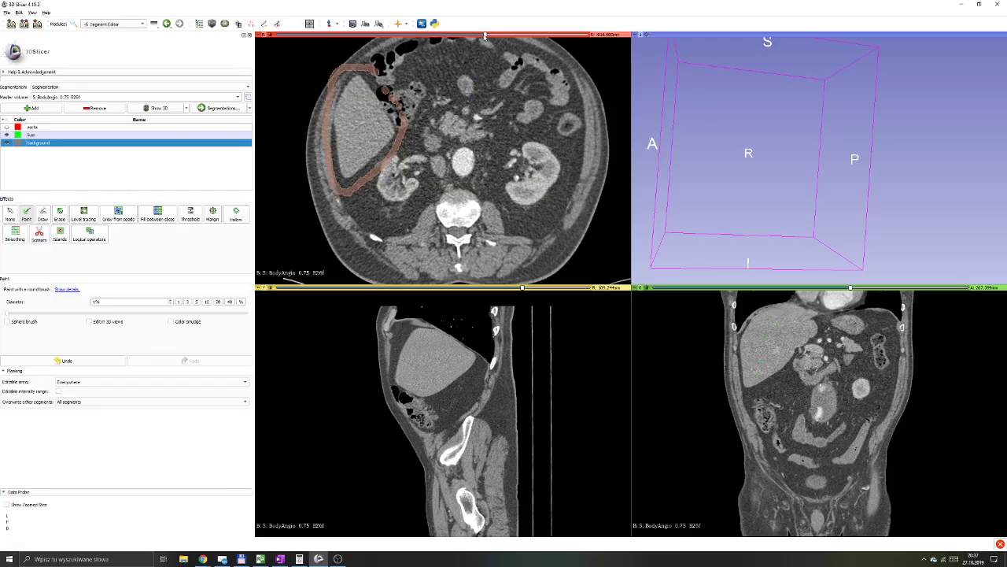
pyautogui.moveTo(485, 35)
pyautogui.mouseDown()
pyautogui.moveTo(447, 46)
pyautogui.moveTo(474, 37)
pyautogui.mouseUp()
pyautogui.moveTo(360, 81)
pyautogui.mouseDown()
pyautogui.moveTo(327, 142)
pyautogui.moveTo(337, 175)
pyautogui.moveTo(380, 140)
pyautogui.mouseUp()
pyautogui.click(126, 135)
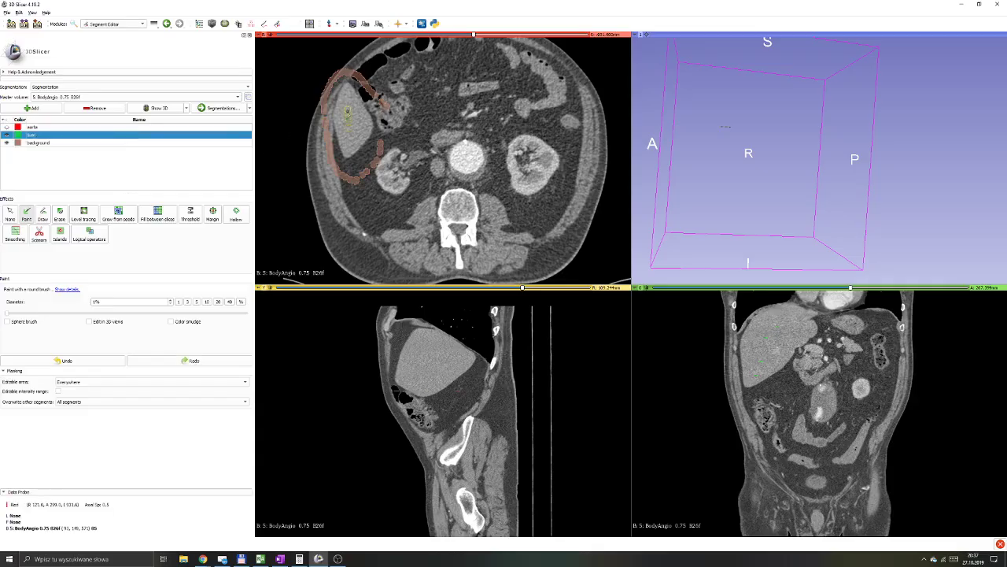
pyautogui.moveTo(347, 108); pyautogui.dragTo(349, 127)
pyautogui.moveTo(474, 37); pyautogui.dragTo(525, 36)
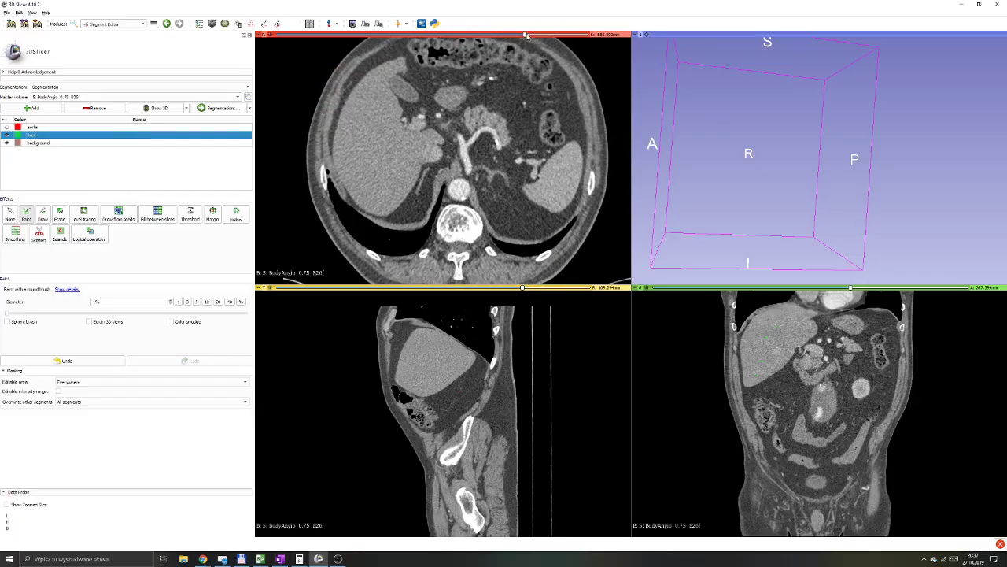
# On higher axial slices, outline the liver with background seeds and add a liver stroke inside.
pyautogui.click(106, 143)
pyautogui.moveTo(383, 49)
pyautogui.mouseDown()
pyautogui.moveTo(315, 146)
pyautogui.moveTo(328, 195)
pyautogui.moveTo(386, 250)
pyautogui.moveTo(455, 169)
pyautogui.moveTo(451, 133)
pyautogui.moveTo(418, 114)
pyautogui.moveTo(418, 49)
pyautogui.mouseUp()
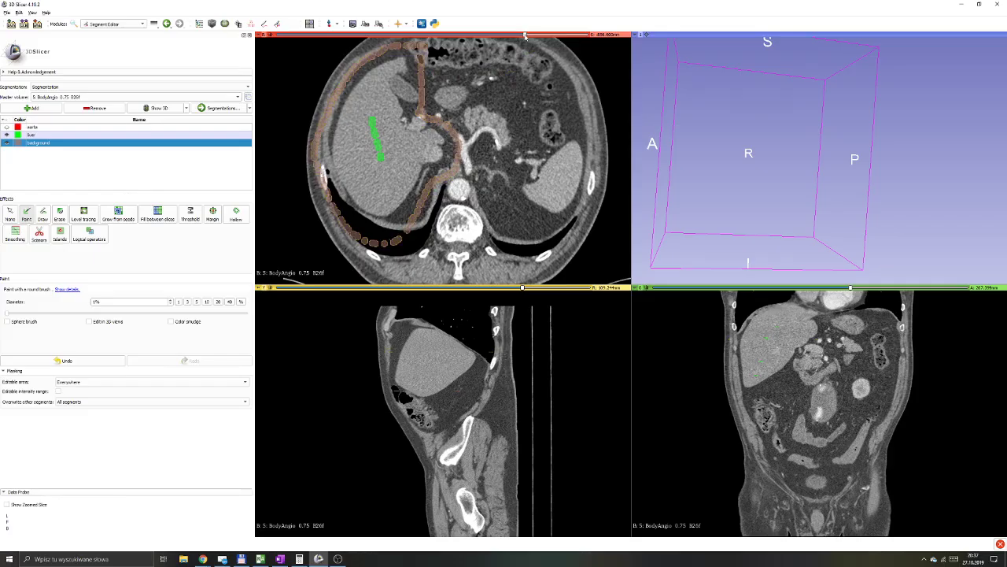
pyautogui.moveTo(525, 35); pyautogui.dragTo(543, 36)
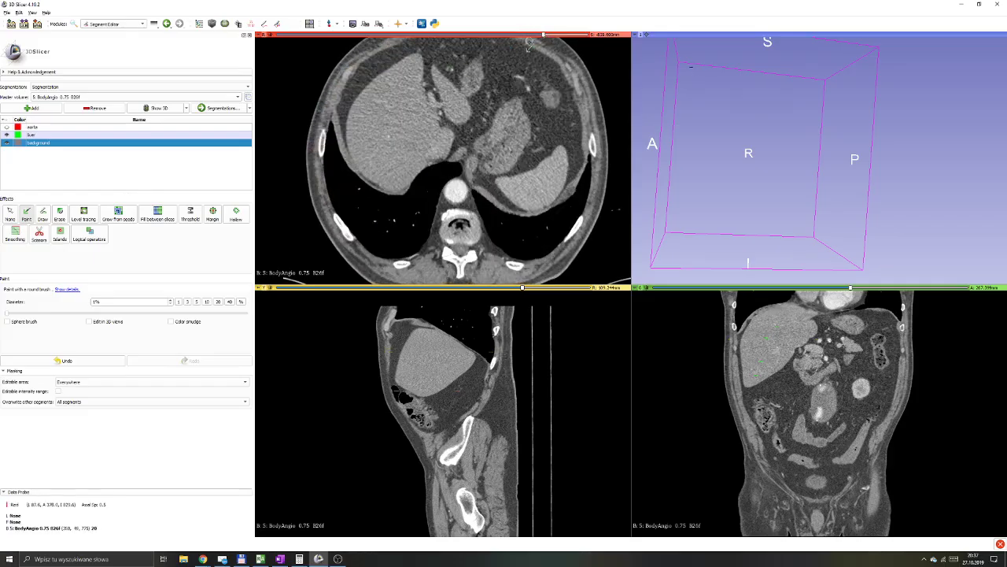
pyautogui.scroll(10, 532, 46)
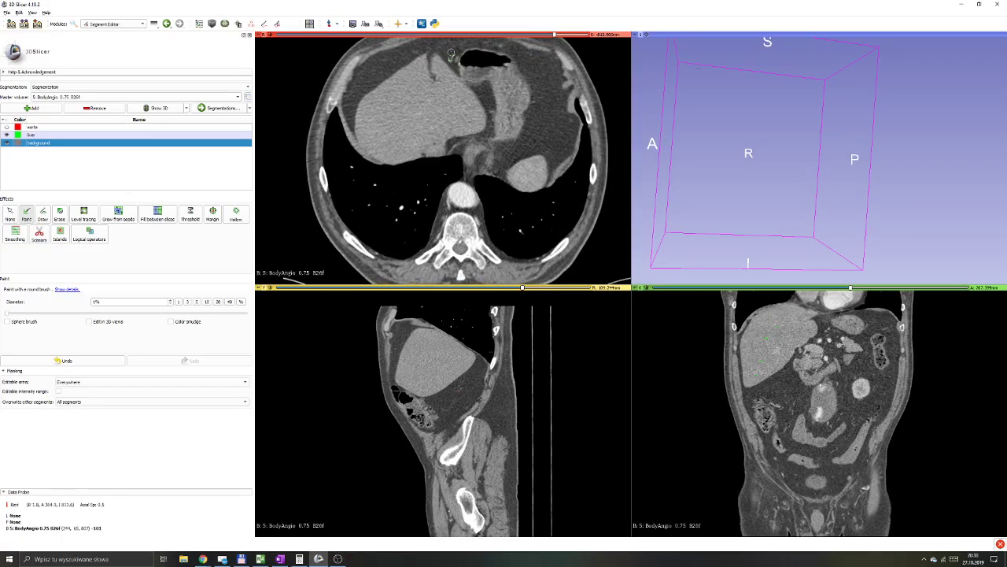
pyautogui.moveTo(451, 51)
pyautogui.mouseDown()
pyautogui.moveTo(502, 113)
pyautogui.moveTo(496, 148)
pyautogui.moveTo(425, 179)
pyautogui.moveTo(353, 174)
pyautogui.moveTo(338, 114)
pyautogui.moveTo(346, 87)
pyautogui.moveTo(405, 49)
pyautogui.mouseUp()
pyautogui.click(134, 135)
pyautogui.moveTo(391, 120)
pyautogui.mouseDown()
pyautogui.moveTo(447, 85)
pyautogui.moveTo(418, 109)
pyautogui.mouseUp()
pyautogui.scroll(10, 504, 95)
pyautogui.click(57, 142)
pyautogui.moveTo(396, 60)
pyautogui.mouseDown()
pyautogui.moveTo(431, 171)
pyautogui.moveTo(526, 73)
pyautogui.moveTo(488, 53)
pyautogui.mouseUp()
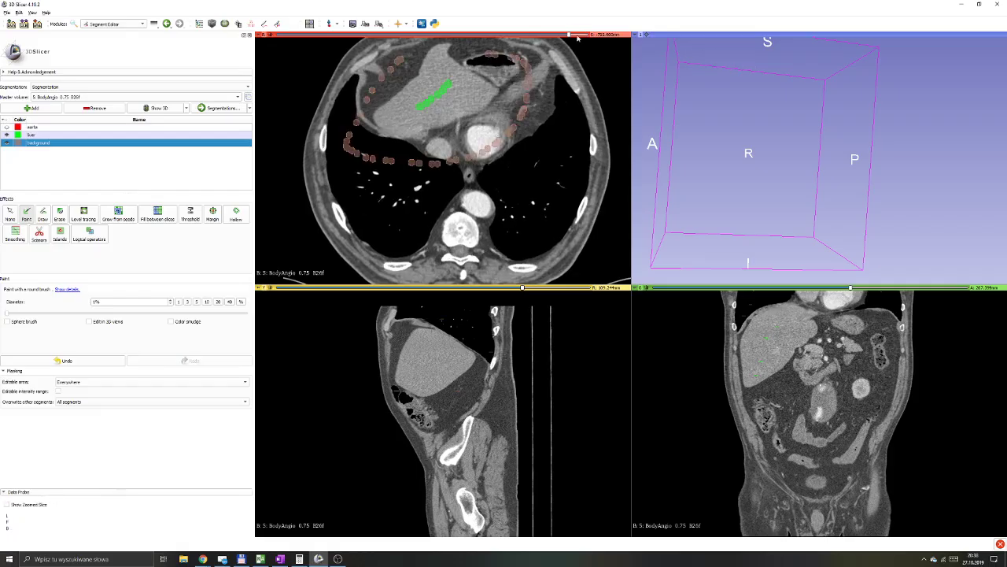
pyautogui.moveTo(573, 37); pyautogui.dragTo(485, 35)
# Paint background outlines and liver seeds in the sagittal and coronal views, then exit Paint.
pyautogui.moveTo(437, 382); pyautogui.dragTo(443, 403, button='right')
pyautogui.moveTo(380, 332)
pyautogui.mouseDown()
pyautogui.moveTo(351, 443)
pyautogui.moveTo(413, 481)
pyautogui.moveTo(532, 413)
pyautogui.mouseUp()
pyautogui.click(38, 134)
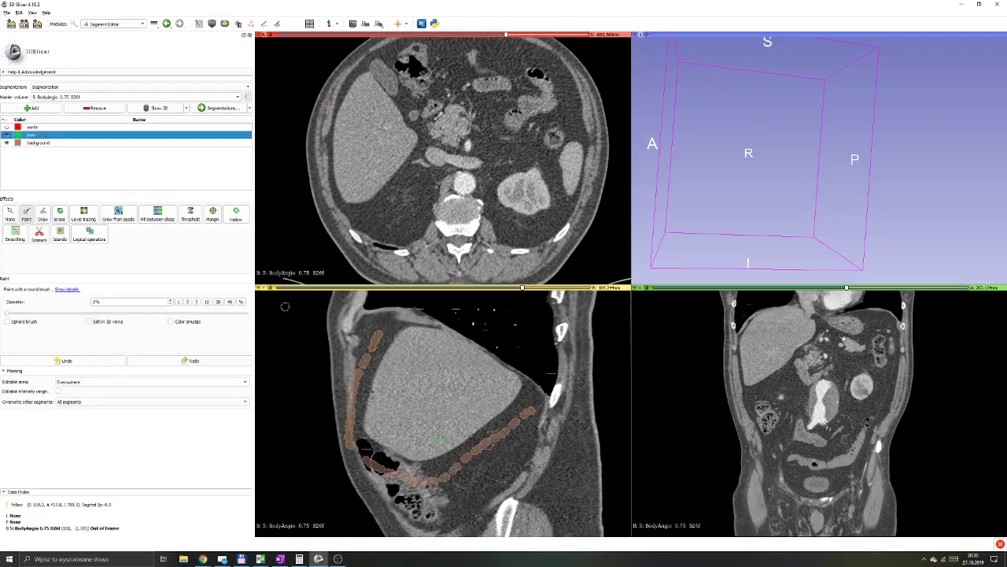
pyautogui.moveTo(458, 380); pyautogui.dragTo(411, 403)
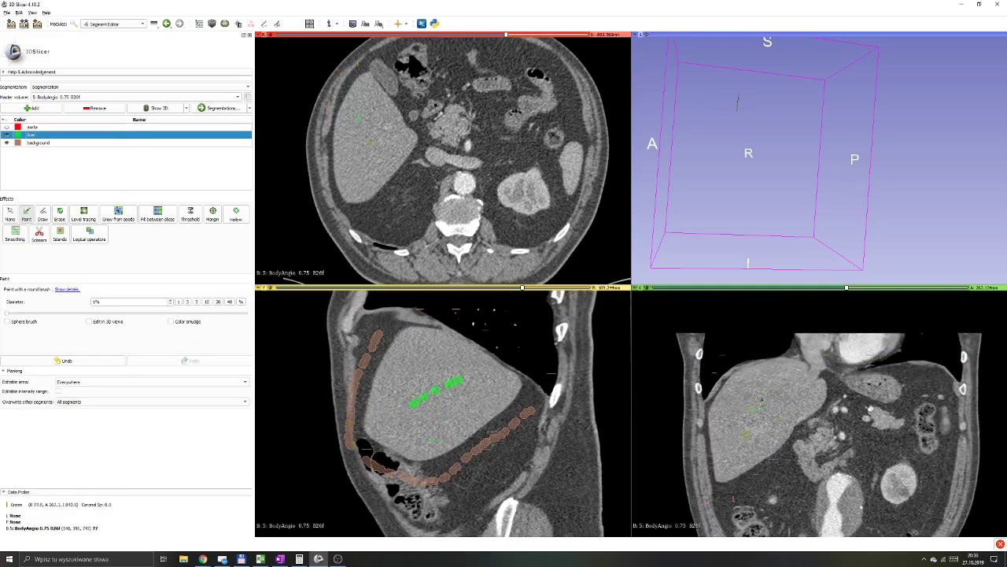
pyautogui.click(72, 145)
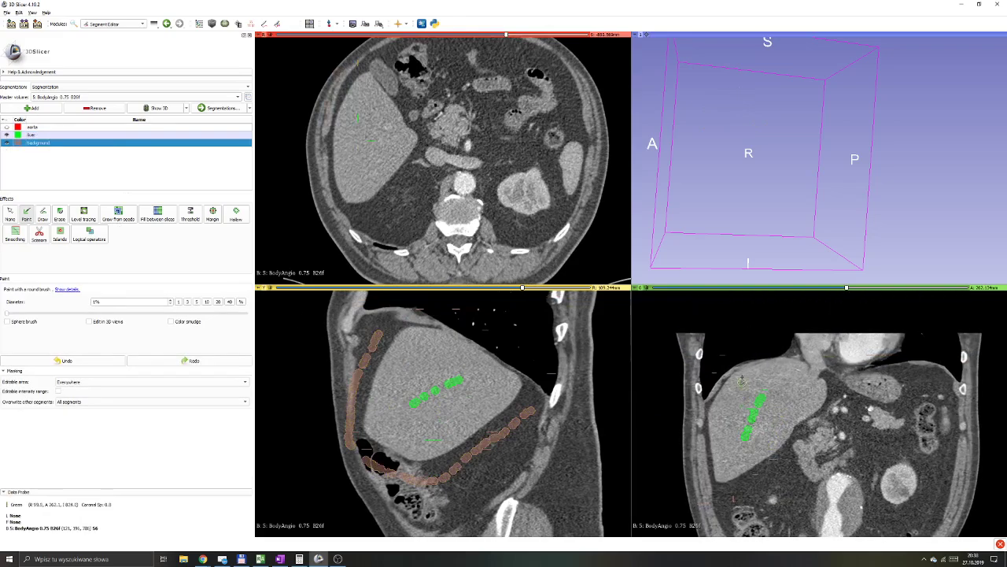
pyautogui.moveTo(741, 378)
pyautogui.mouseDown()
pyautogui.moveTo(691, 400)
pyautogui.moveTo(711, 501)
pyautogui.moveTo(766, 497)
pyautogui.moveTo(836, 431)
pyautogui.moveTo(845, 392)
pyautogui.moveTo(834, 370)
pyautogui.moveTo(736, 352)
pyautogui.mouseUp()
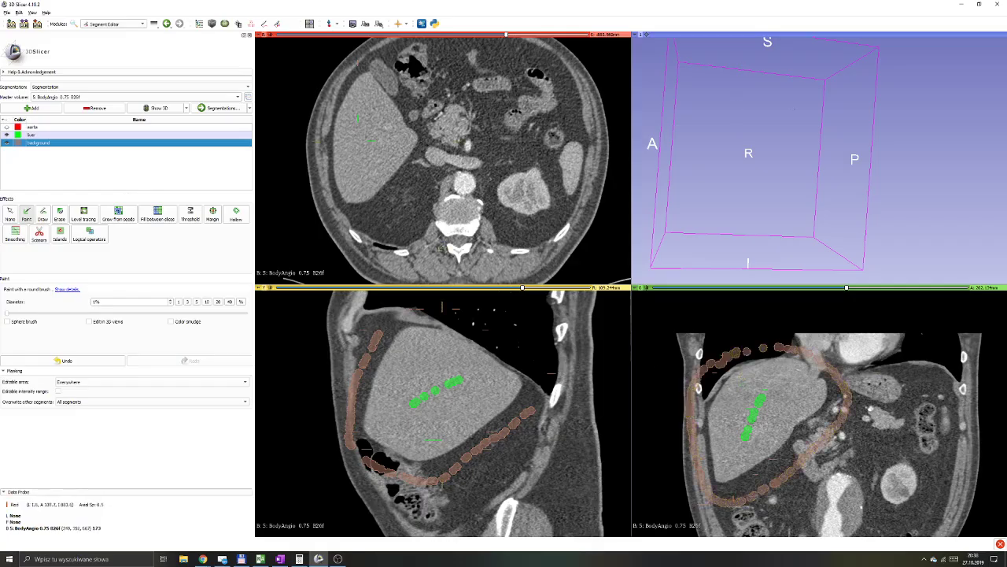
pyautogui.click(10, 214)
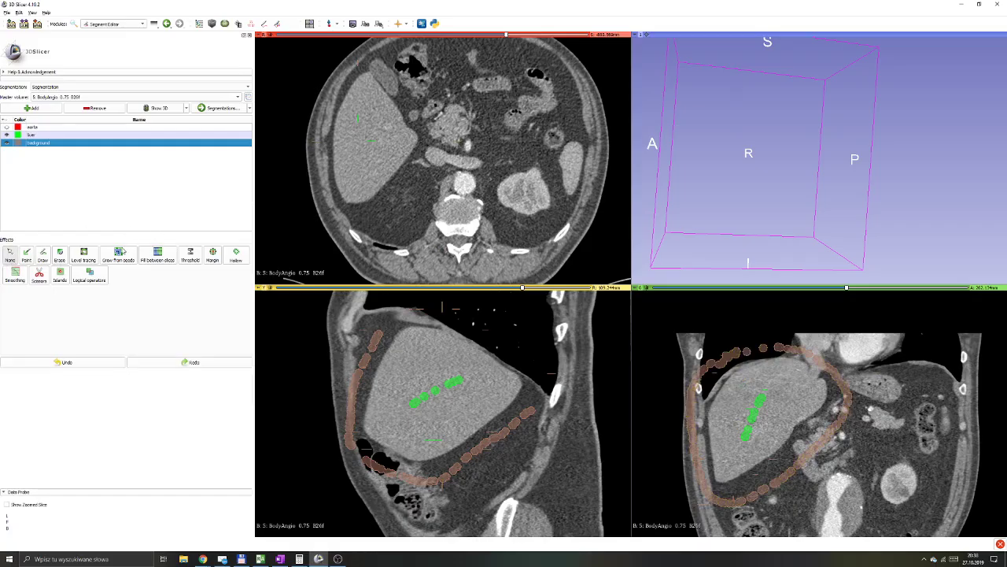
# Select Grow from seeds and Initialize to compute the liver preview.
pyautogui.click(118, 253)
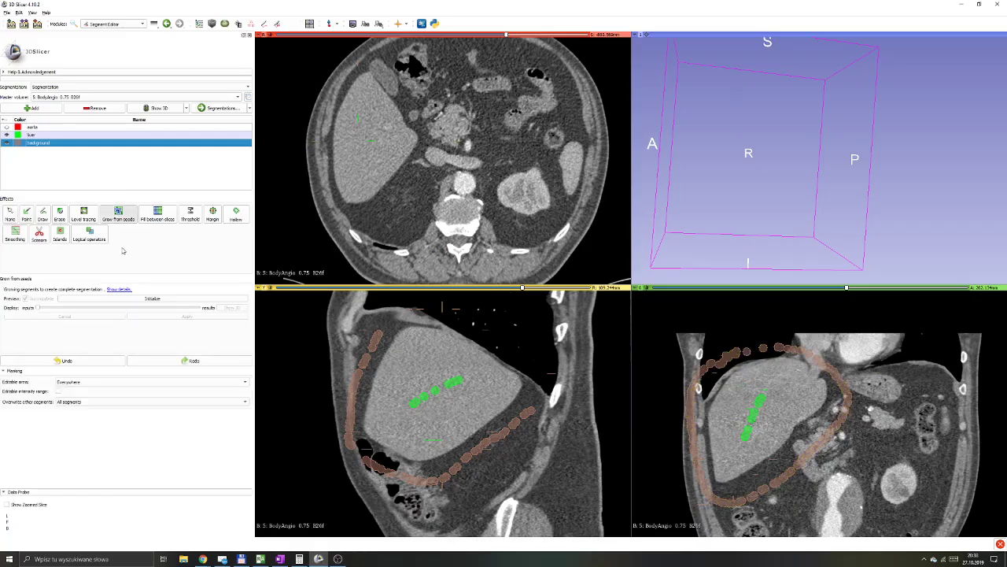
pyautogui.click(145, 298)
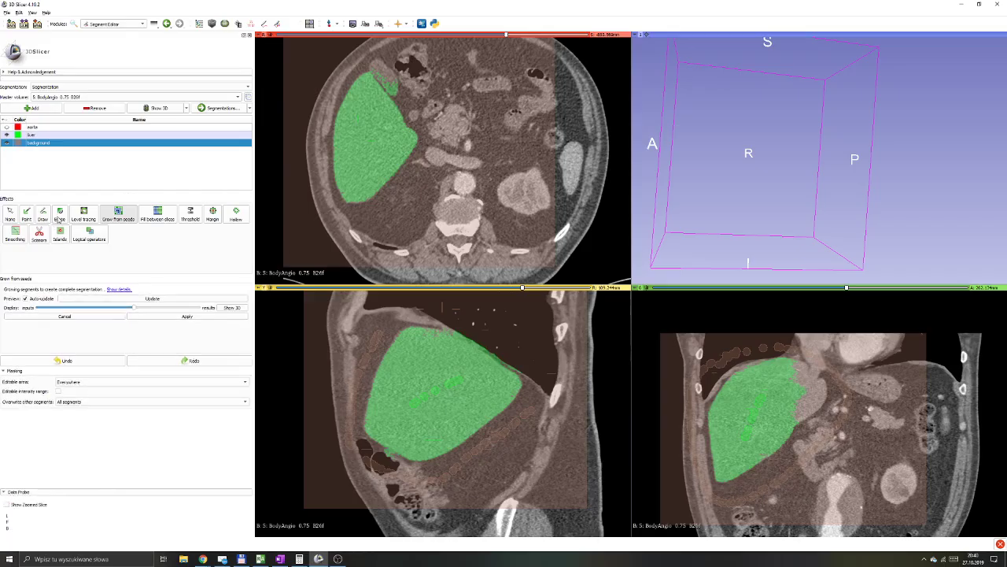
# Move the axial slice up to the upper liver and change from Erase to Paint.
pyautogui.click(61, 217)
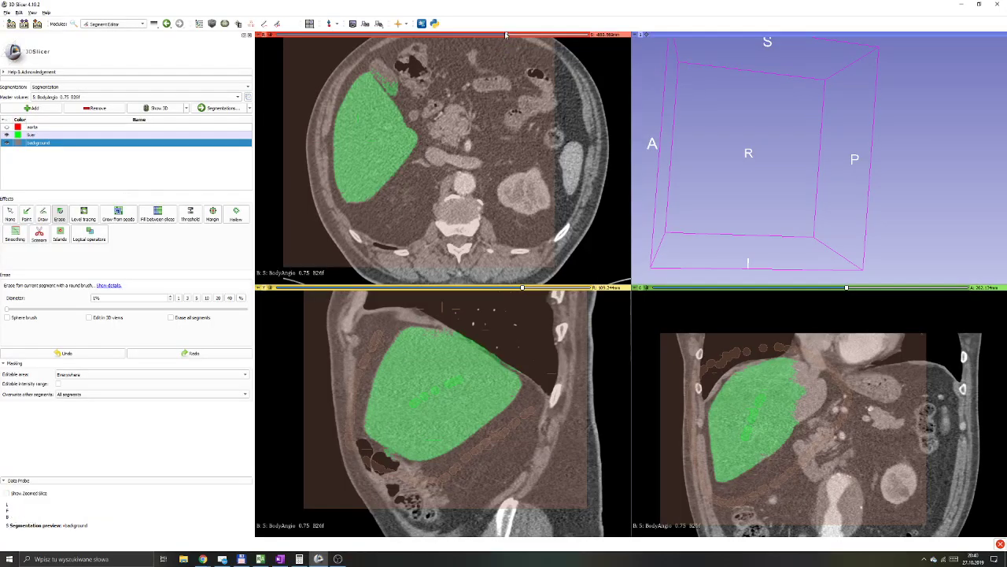
pyautogui.moveTo(506, 35)
pyautogui.mouseDown()
pyautogui.moveTo(538, 36)
pyautogui.moveTo(488, 35)
pyautogui.mouseUp()
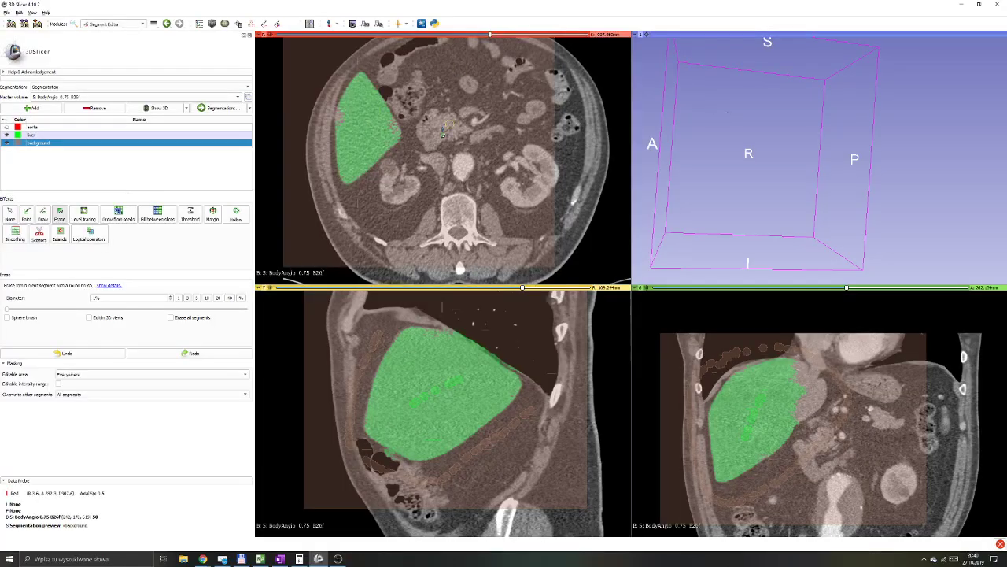
pyautogui.moveTo(490, 35)
pyautogui.mouseDown()
pyautogui.moveTo(549, 36)
pyautogui.moveTo(508, 42)
pyautogui.moveTo(525, 36)
pyautogui.moveTo(506, 30)
pyautogui.moveTo(514, 36)
pyautogui.mouseUp()
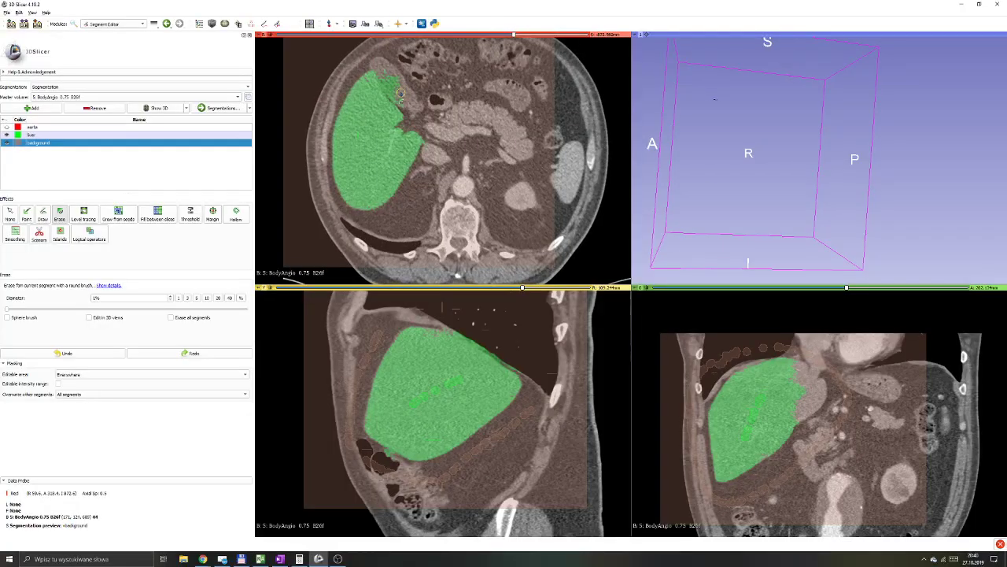
pyautogui.press('1')
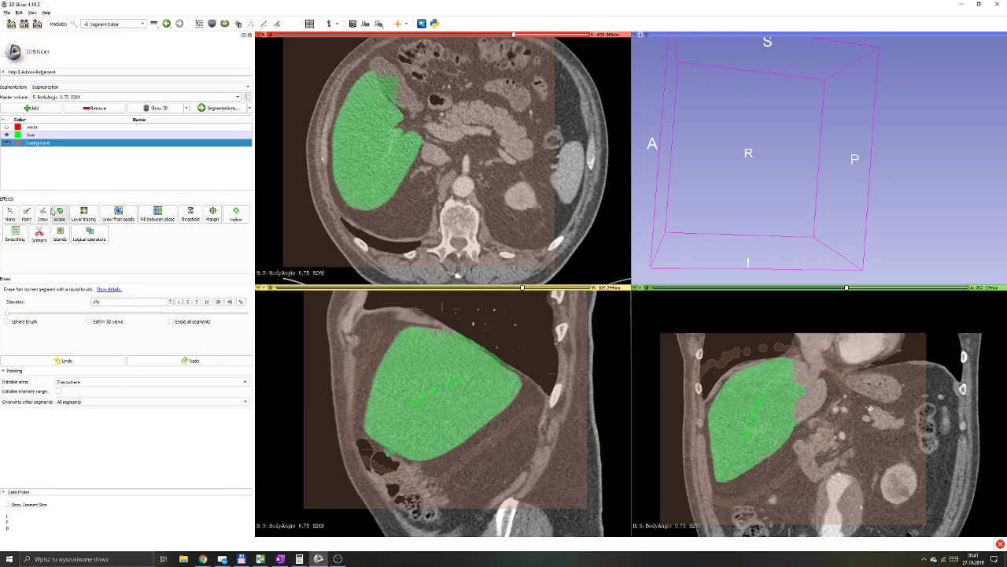
# Paint liver and background seeds near the liver's top edge in the axial slice.
pyautogui.click(39, 135)
pyautogui.click(37, 144)
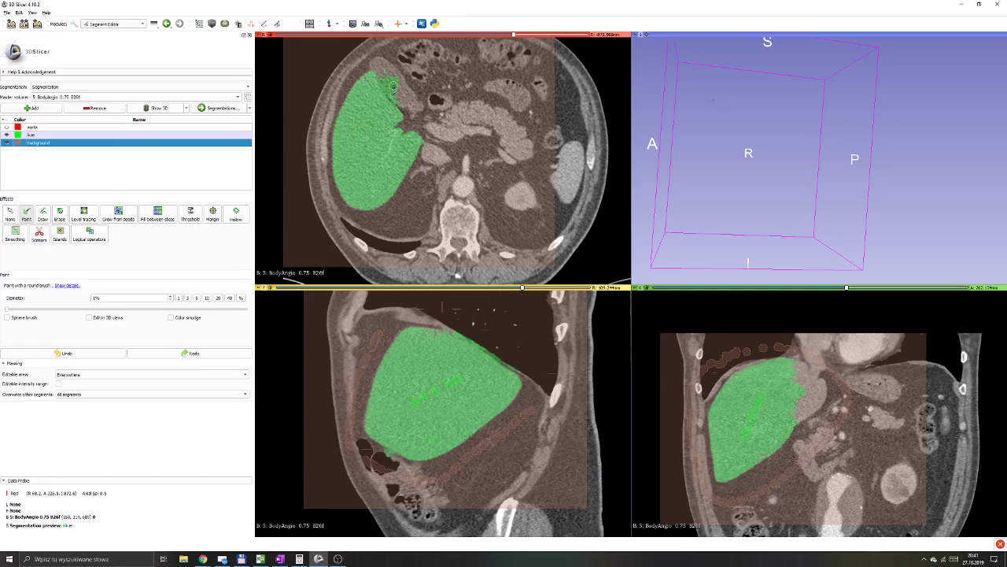
pyautogui.press('shift')
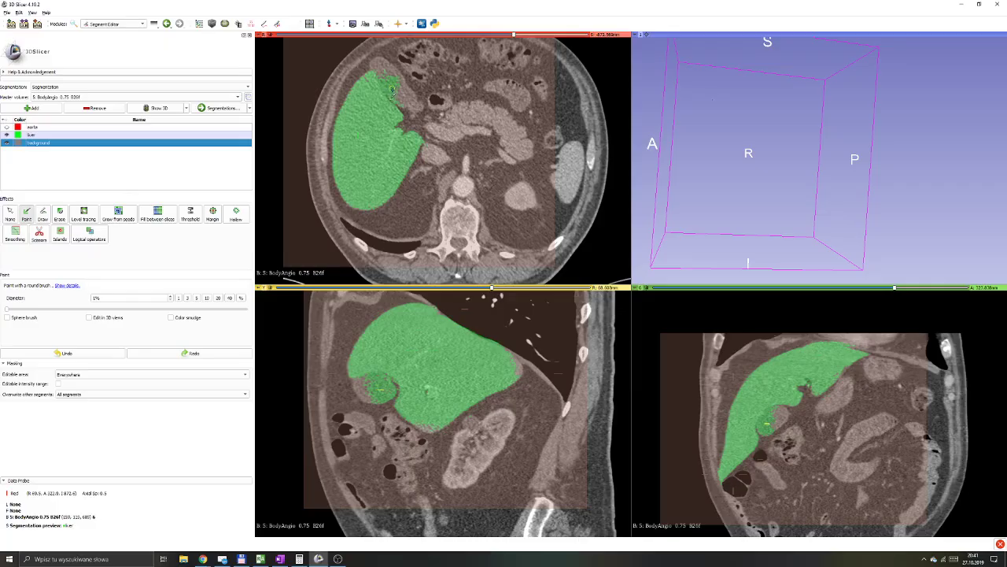
pyautogui.click(386, 79)
pyautogui.click(423, 107)
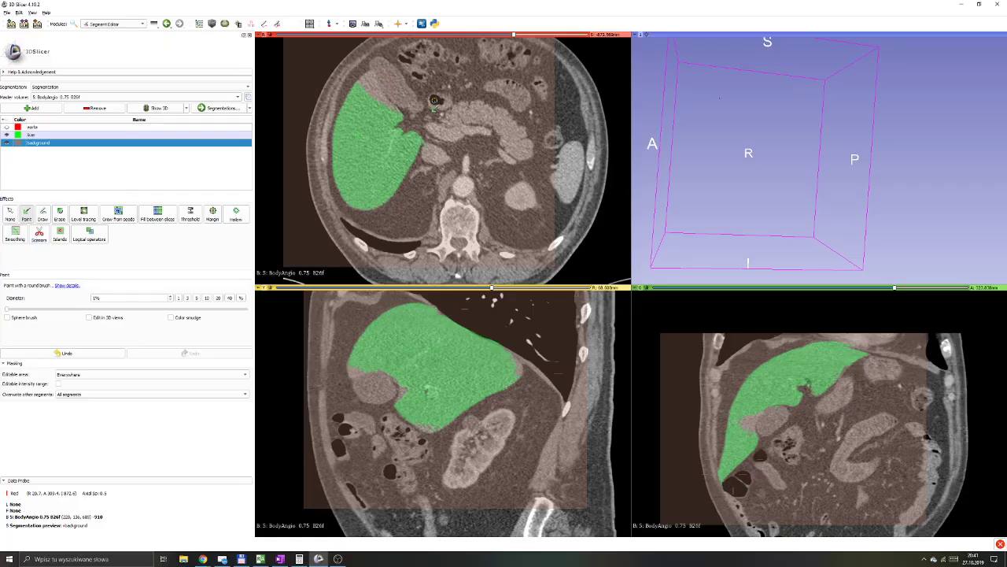
# Undo the stray seed stroke and paint a new liver seed in the axial slice.
pyautogui.click(67, 353)
pyautogui.click(39, 135)
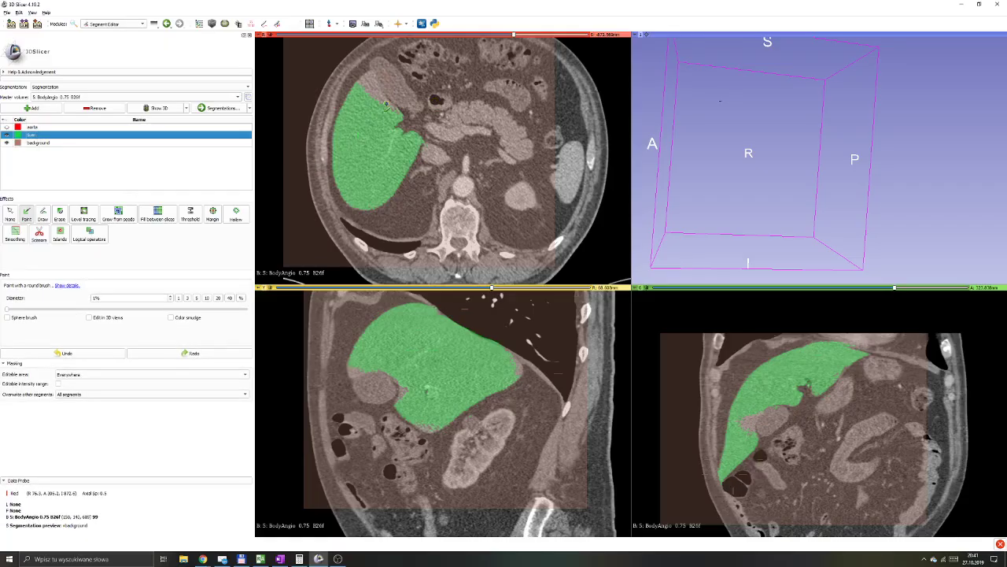
pyautogui.press('shift')
pyautogui.keyDown('ctrl'); pyautogui.scroll(2, 376, 94); pyautogui.keyUp('ctrl')
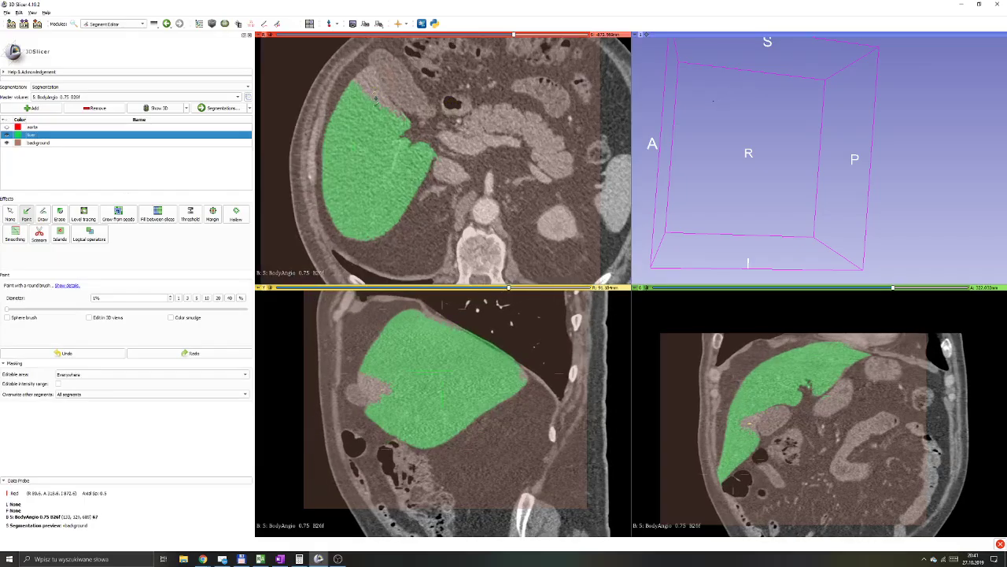
pyautogui.click(375, 95)
pyautogui.scroll(-5, 402, 98)
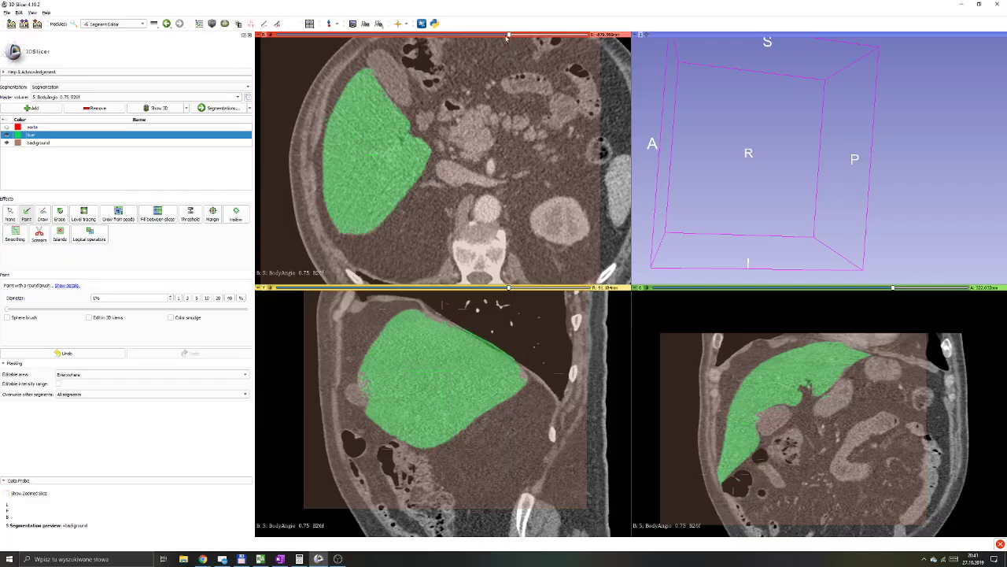
# At the liver dome, undo the misplaced stroke, repaint a background seed, then step lower.
pyautogui.moveTo(510, 35); pyautogui.dragTo(556, 36)
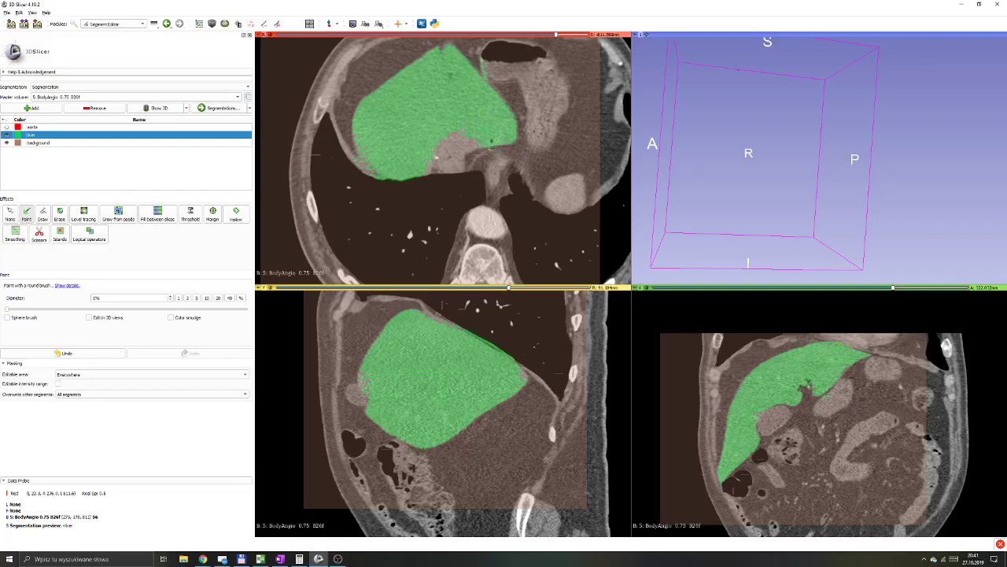
pyautogui.moveTo(557, 36); pyautogui.dragTo(567, 36)
pyautogui.click(103, 144)
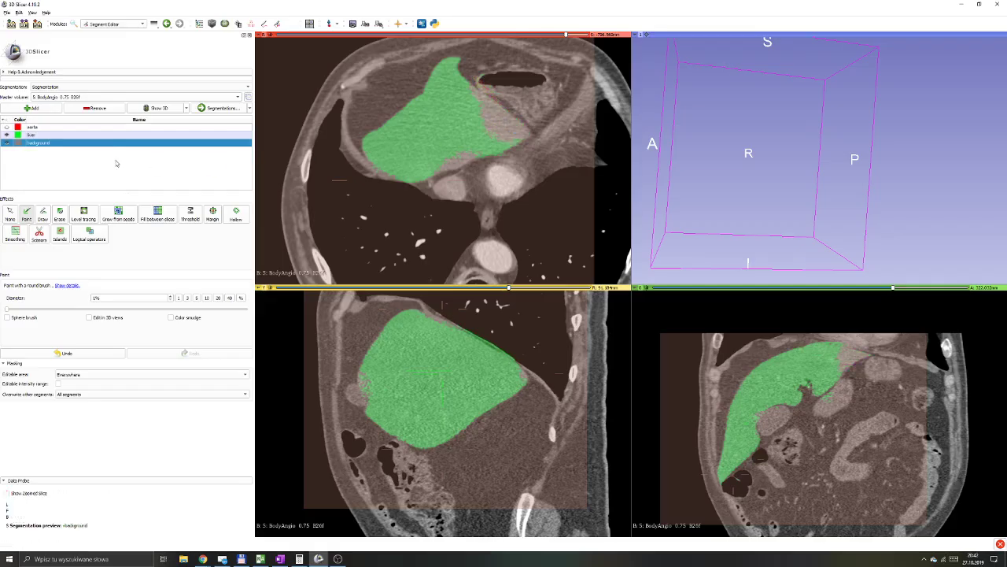
pyautogui.hotkey('ctrl', 'z')
pyautogui.click(489, 167)
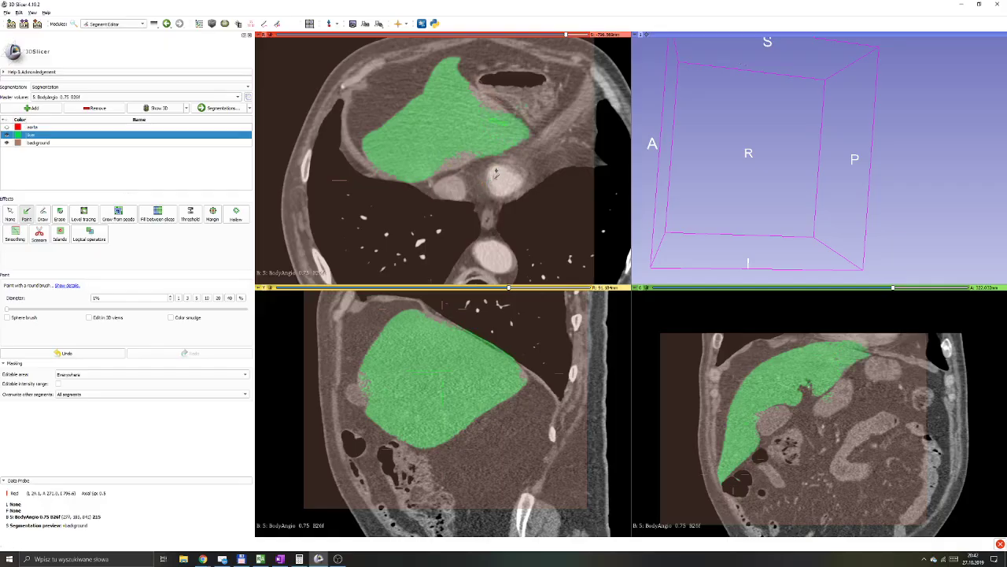
pyautogui.moveTo(566, 36); pyautogui.dragTo(541, 36)
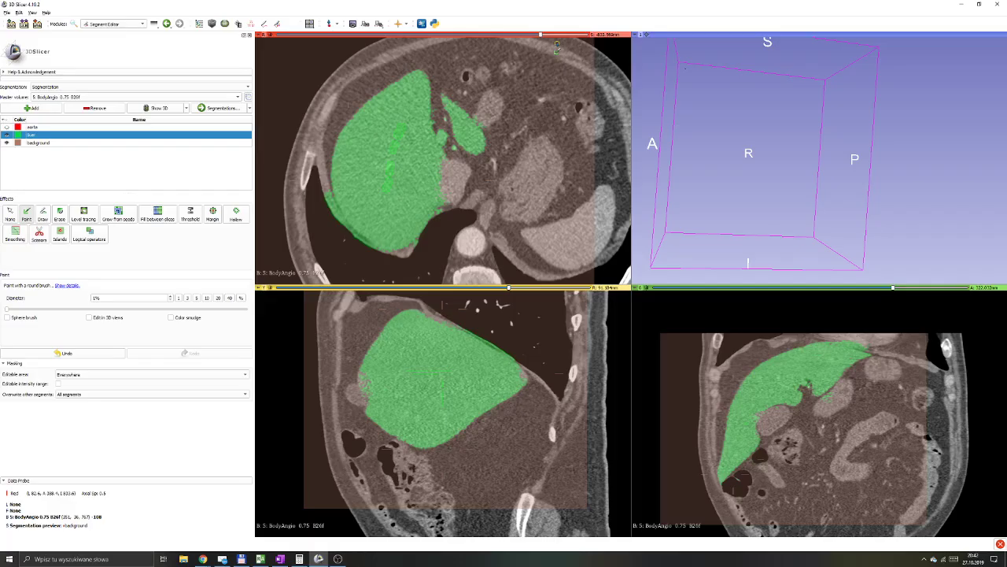
# Apply Grow from seeds to finalize the liver segmentation and display it in 3D.
pyautogui.click(115, 219)
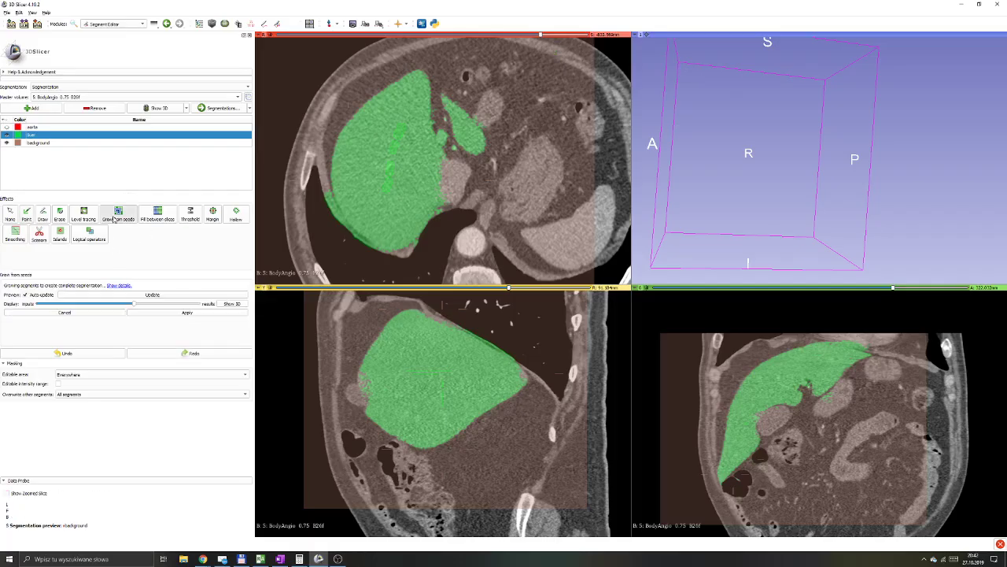
pyautogui.click(159, 314)
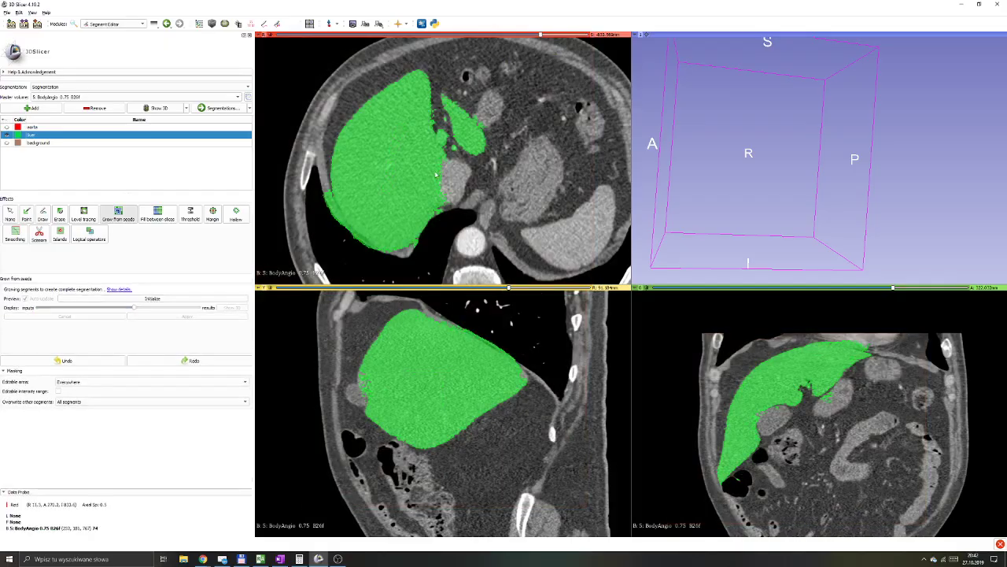
pyautogui.scroll(-5, 431, 172)
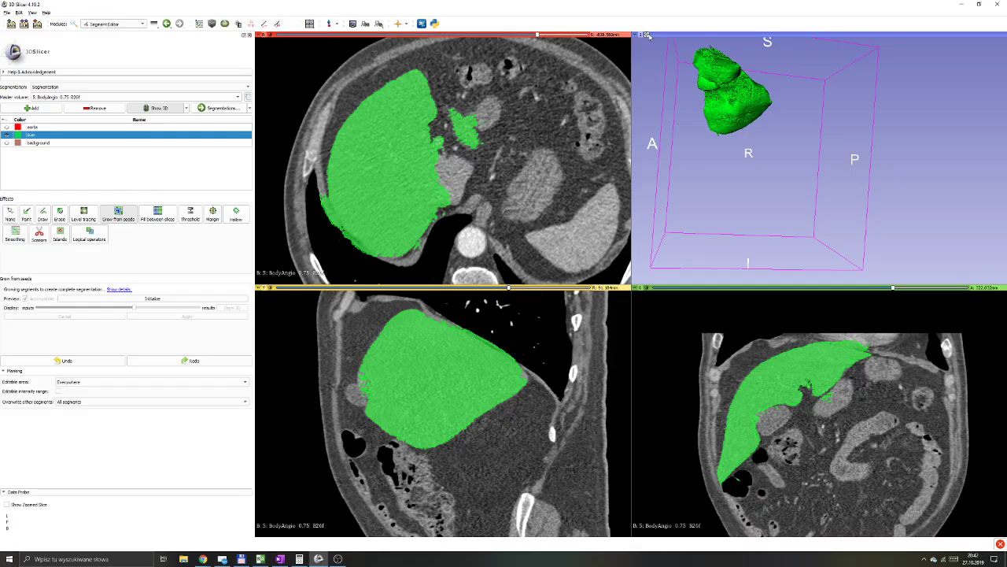
# Make the aorta segment visible and rotate the 3D view to a frontal angle.
pyautogui.moveTo(693, 94); pyautogui.dragTo(669, 149)
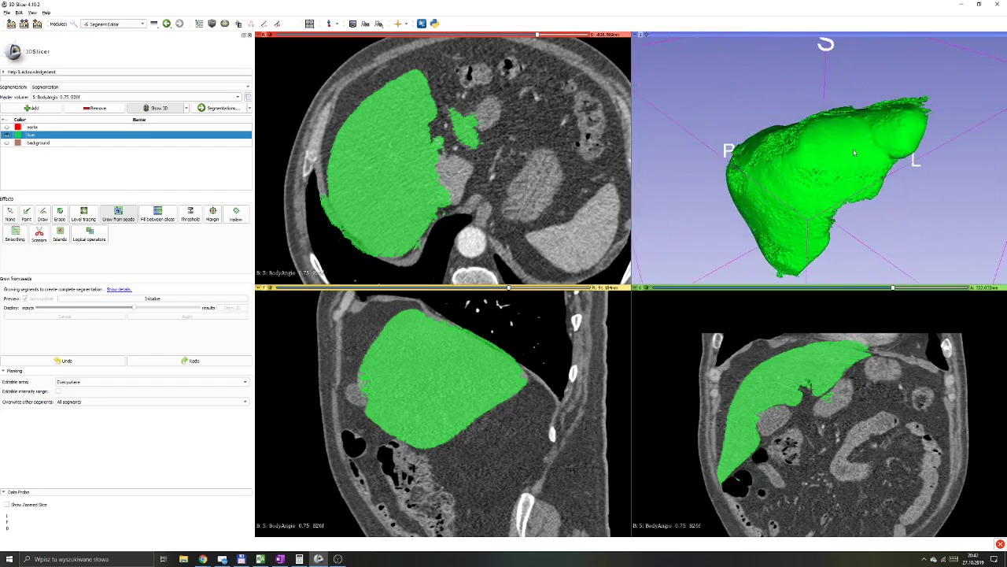
pyautogui.click(6, 127)
pyautogui.moveTo(939, 208); pyautogui.dragTo(778, 85)
pyautogui.moveTo(866, 87); pyautogui.dragTo(821, 123)
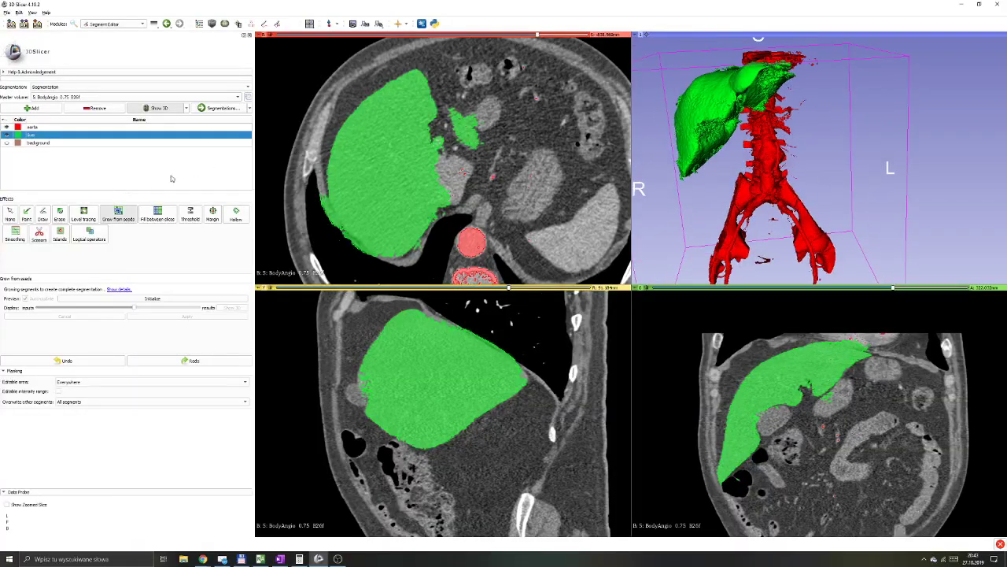
# Select the Smoothing effect and keep Median as the smoothing method.
pyautogui.click(18, 236)
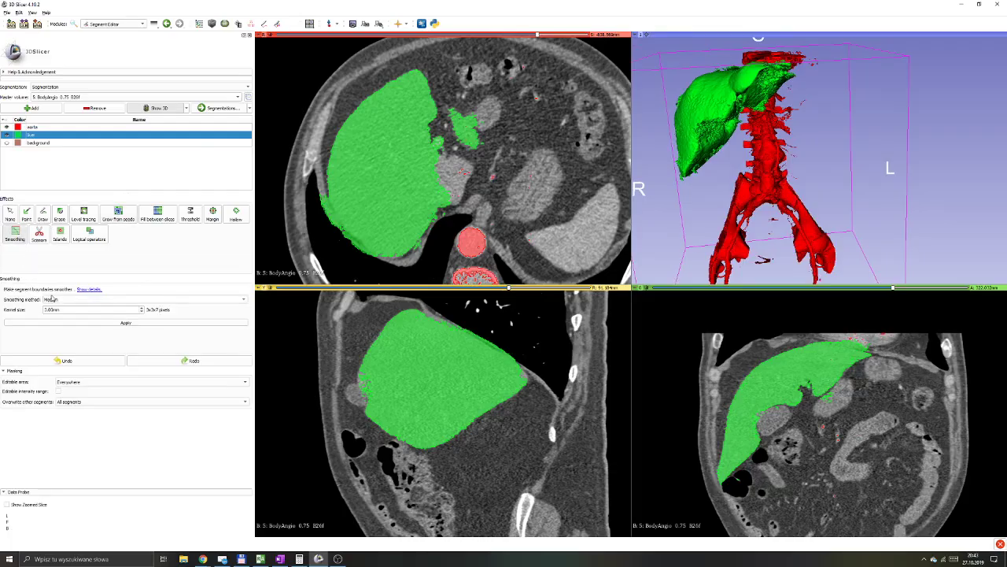
pyautogui.click(52, 300)
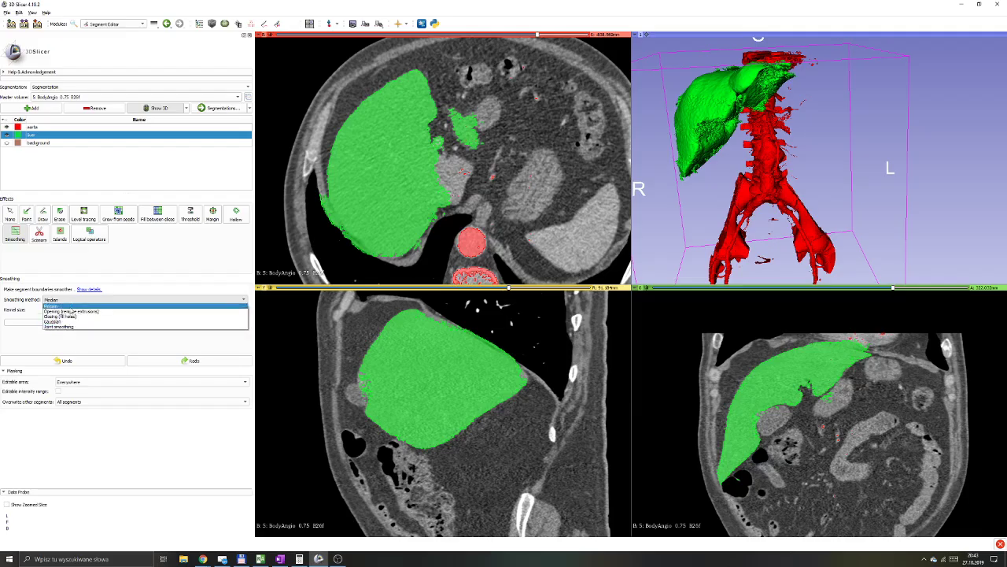
pyautogui.click(118, 278)
pyautogui.click(117, 302)
pyautogui.click(153, 277)
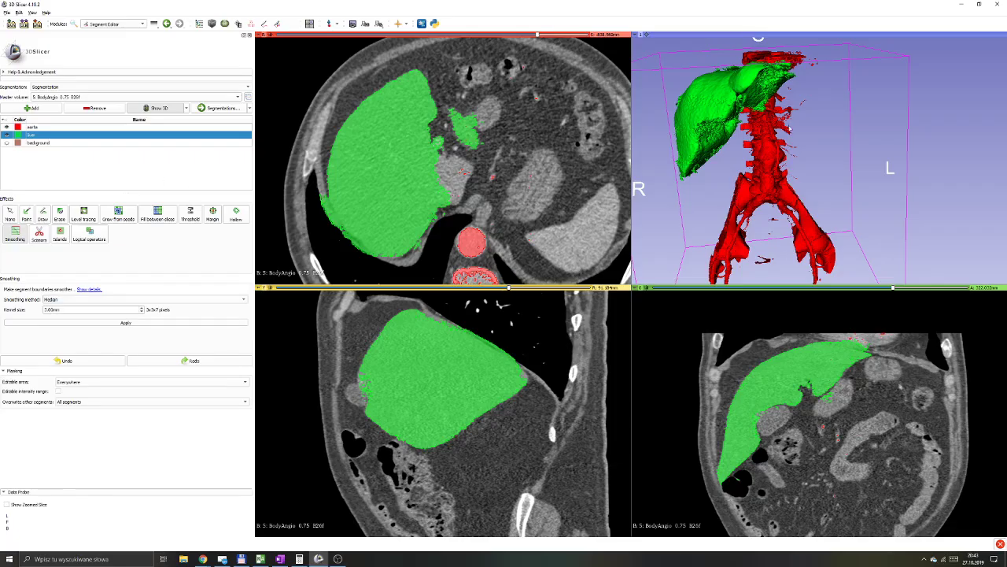
# Rotate and zoom the 3D view to inspect the liver and aorta.
pyautogui.moveTo(794, 145); pyautogui.dragTo(787, 122)
pyautogui.scroll(6, 805, 117)
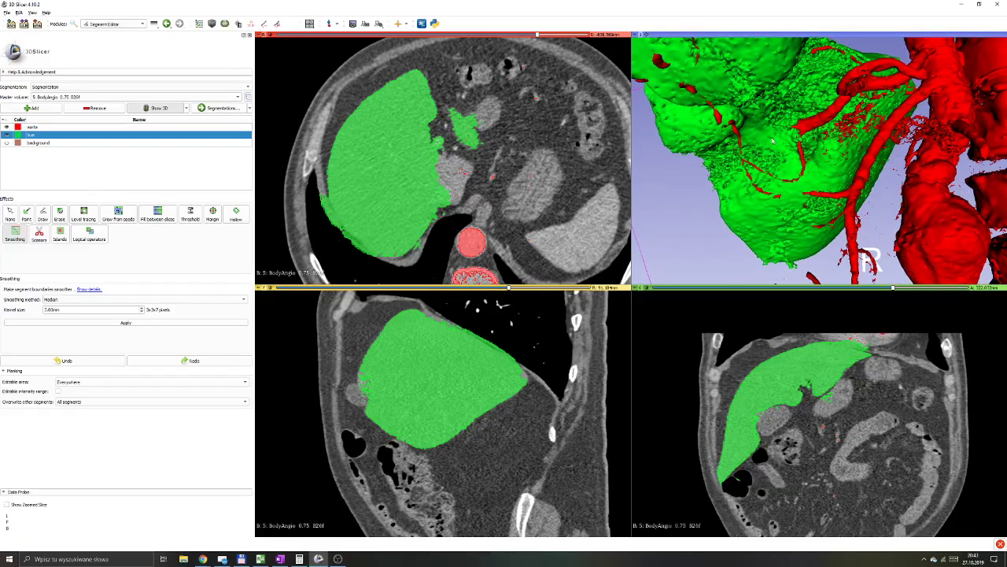
pyautogui.scroll(-5, 776, 142)
pyautogui.moveTo(775, 140); pyautogui.dragTo(754, 108)
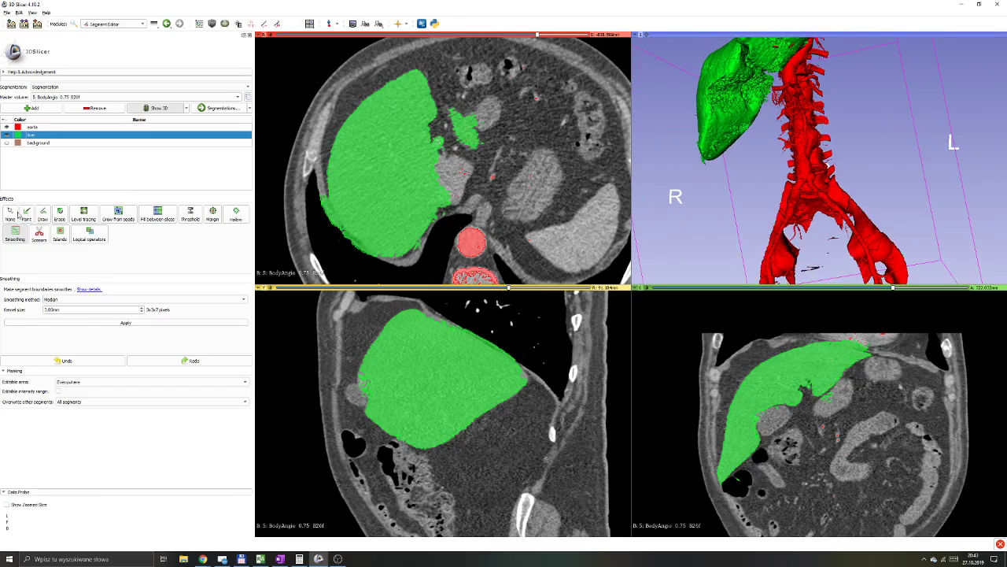